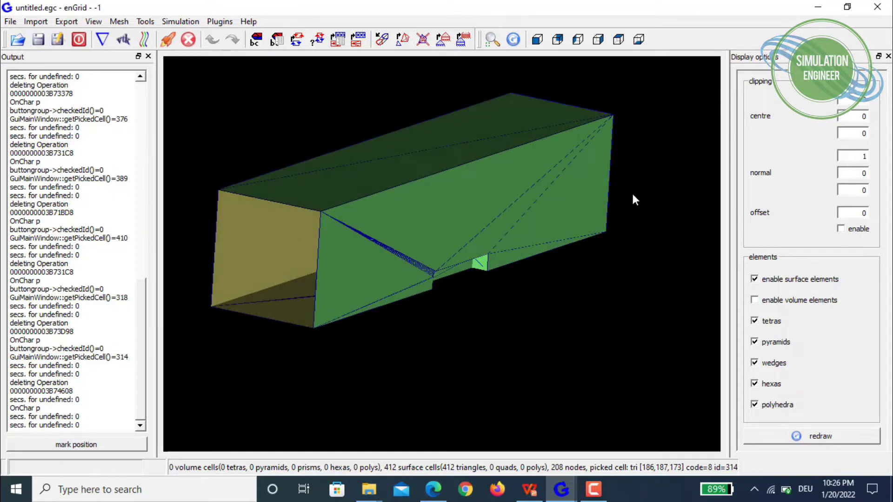
Step: Turn on the inlet boundary in the boundary code selection so that all eight boundaries are displayed
drag(632, 193, 571, 213)
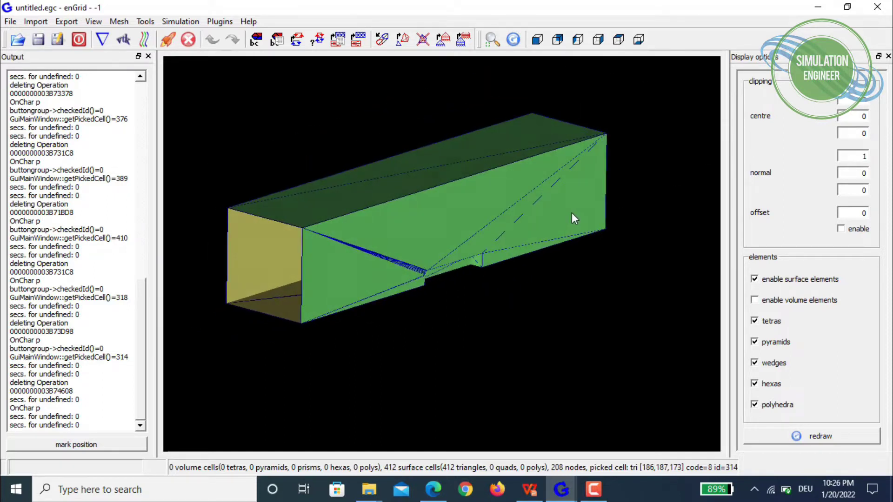
key(ctrl+b)
click(339, 159)
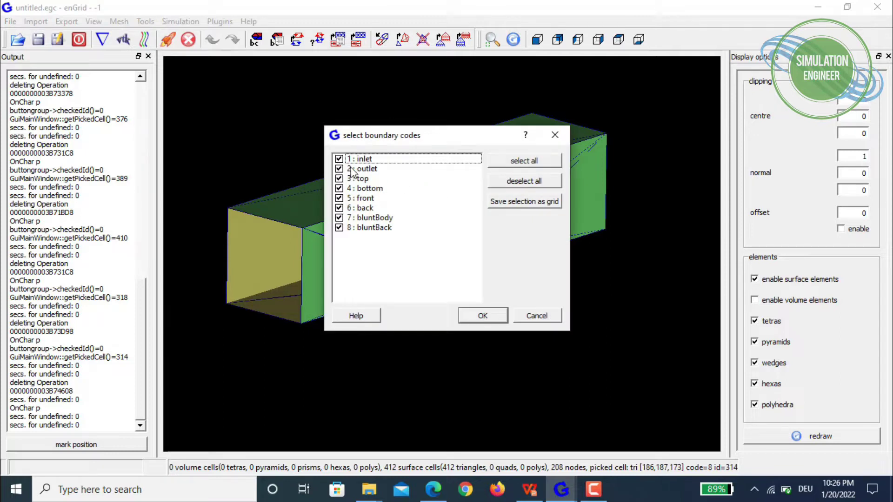
click(484, 316)
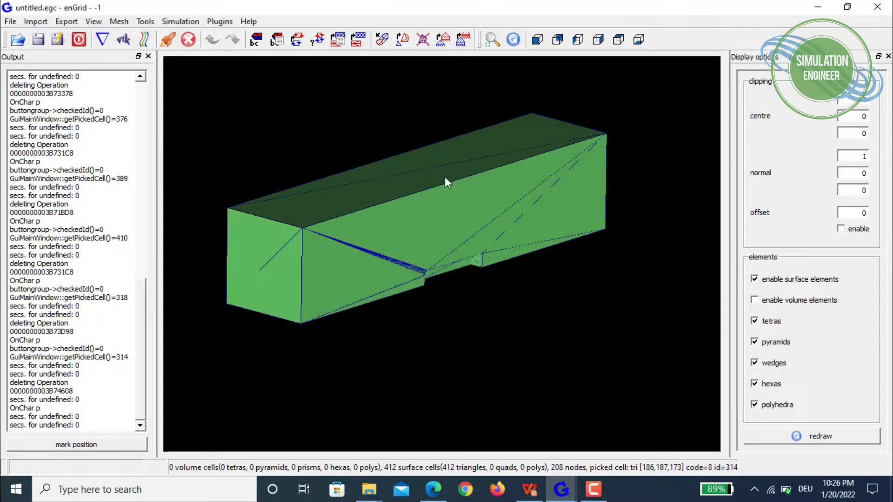
Step: Show the coordinate axes and examine the flow domain's extents along X, Y and Z
click(95, 22)
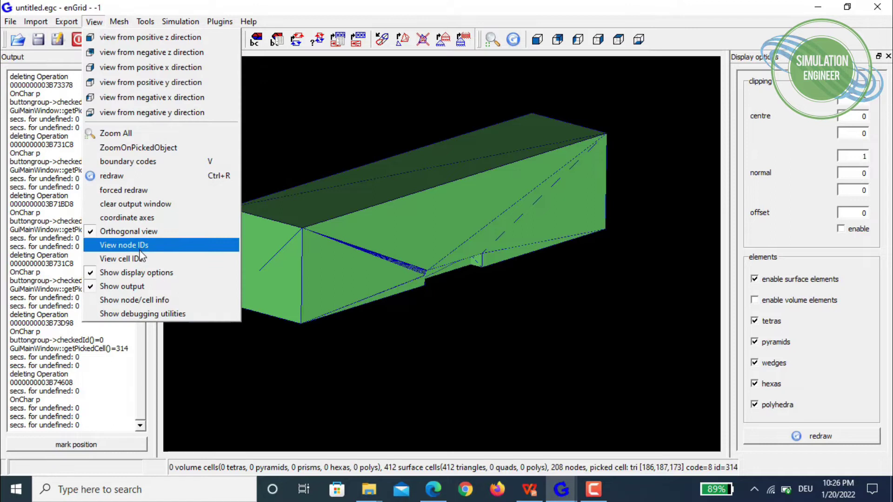
click(132, 217)
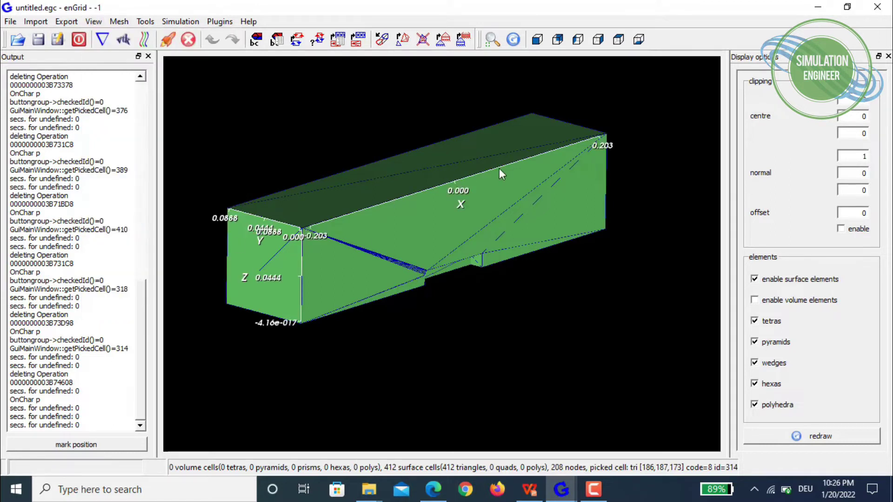
click(537, 40)
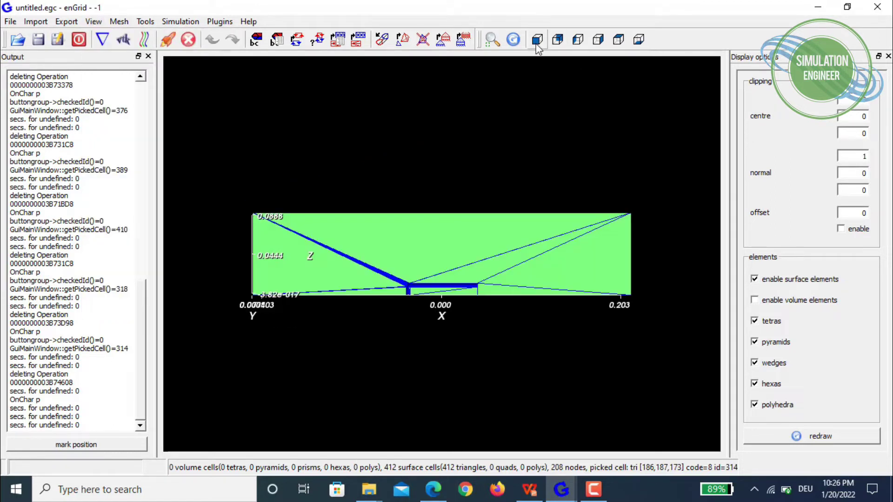
scroll(465, 225, up, 2)
scroll(372, 233, up, 2)
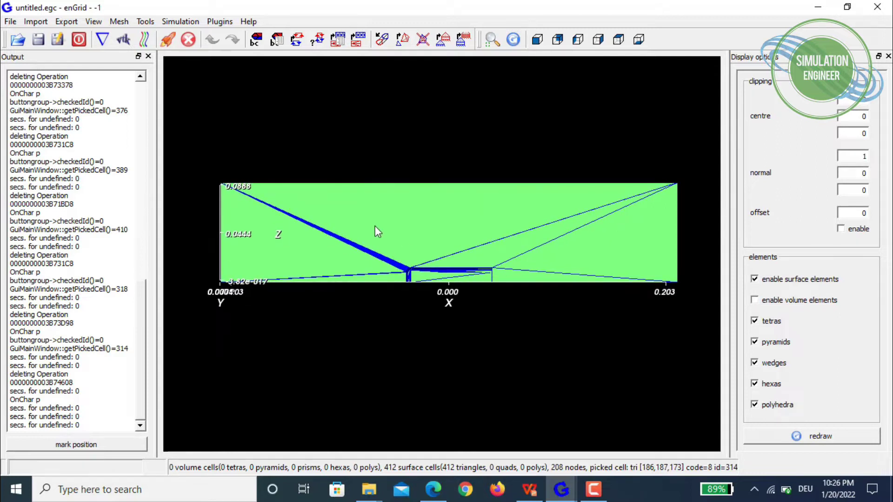
scroll(372, 229, down, 2)
drag(238, 282, 286, 305)
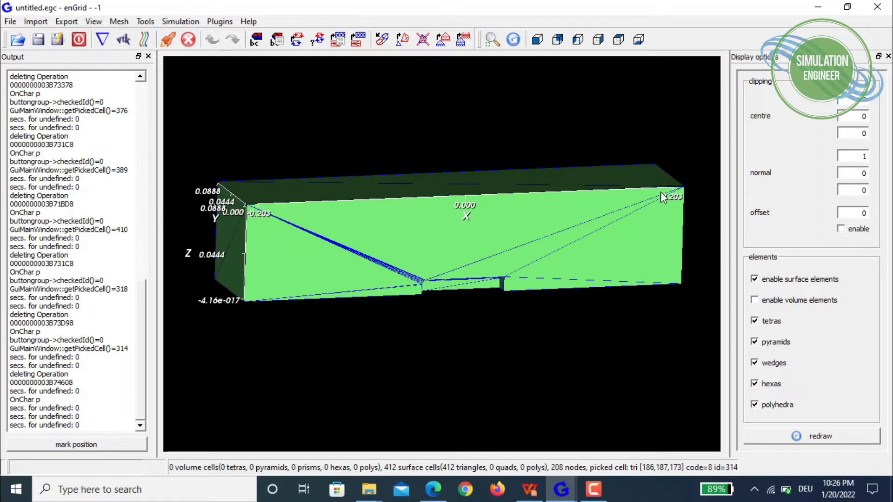
drag(453, 223, 441, 284)
drag(323, 235, 261, 232)
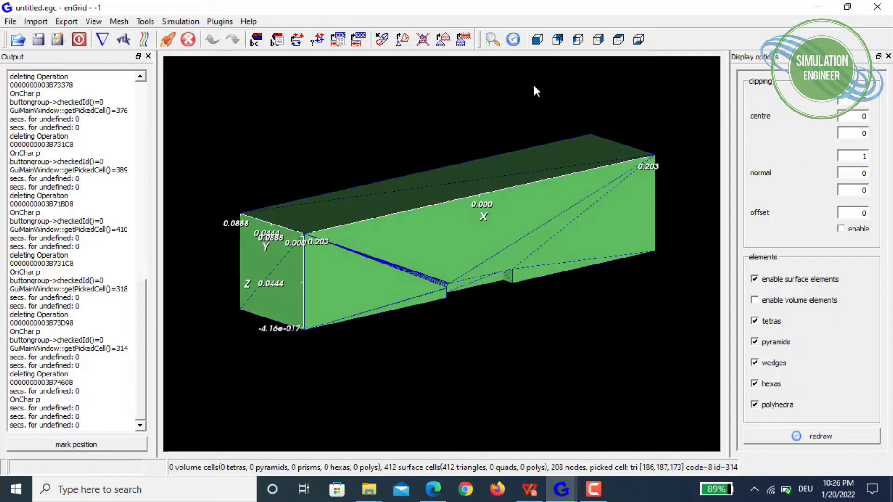
click(537, 40)
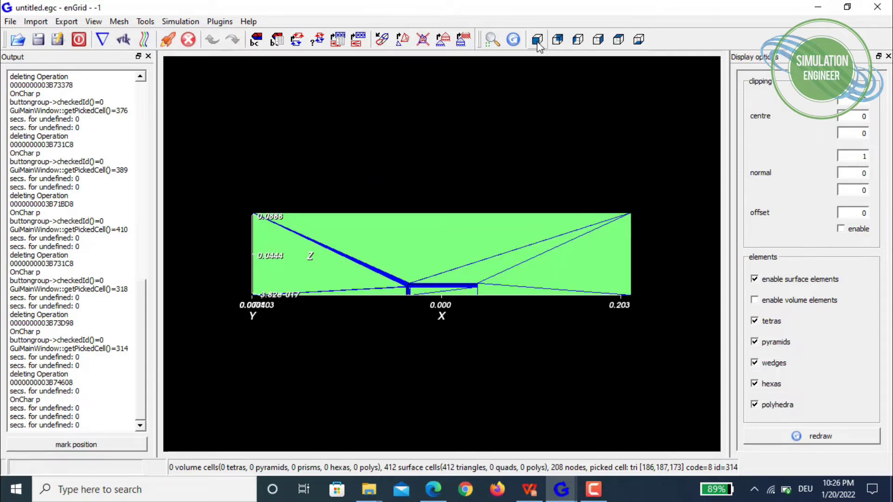
Step: Hide the coordinate axes around the flow domain
click(95, 21)
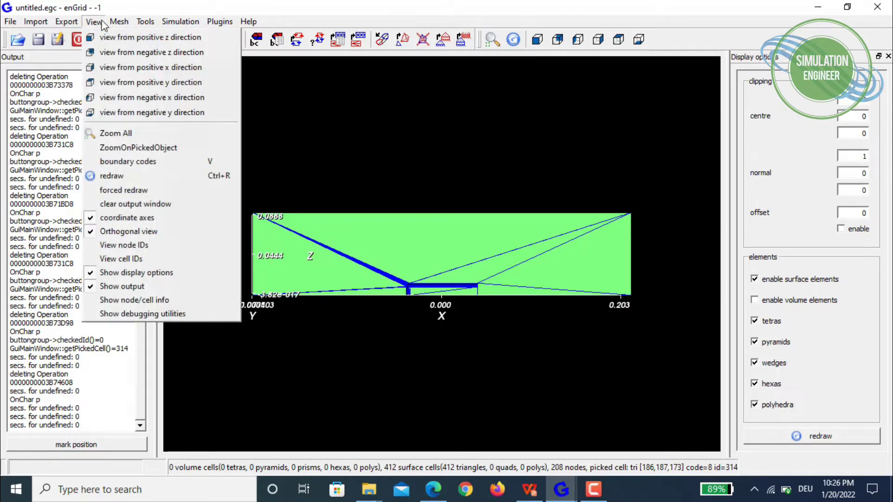
click(152, 219)
drag(388, 256, 509, 270)
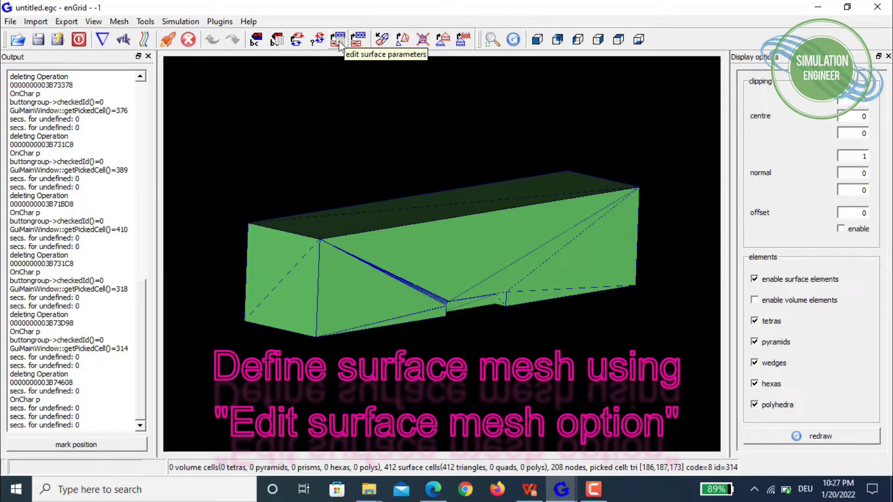
Step: In the surface mesh parameters, set the maximal edge length to 0.01 and select all boundaries as surfaces to mesh
click(119, 22)
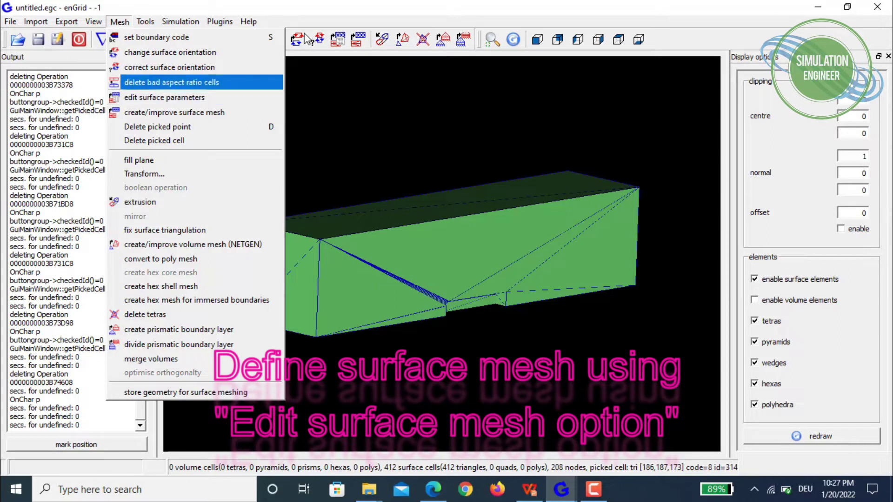
click(321, 38)
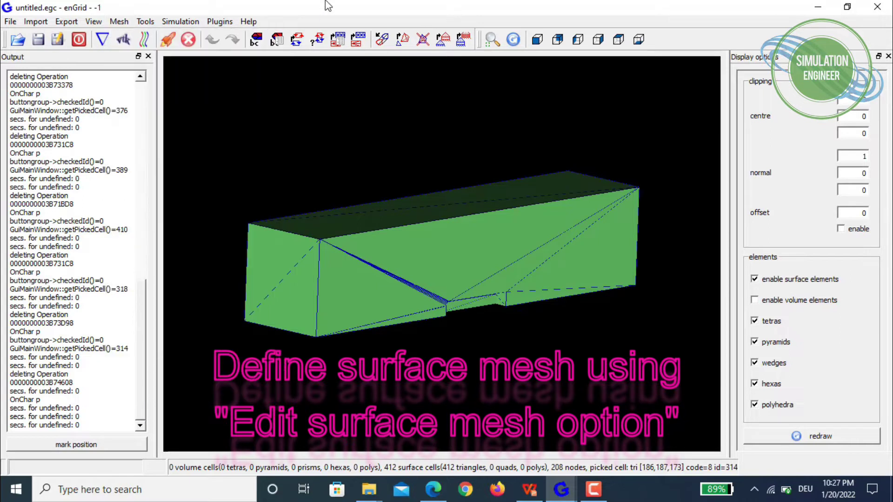
click(335, 34)
drag(358, 122, 302, 119)
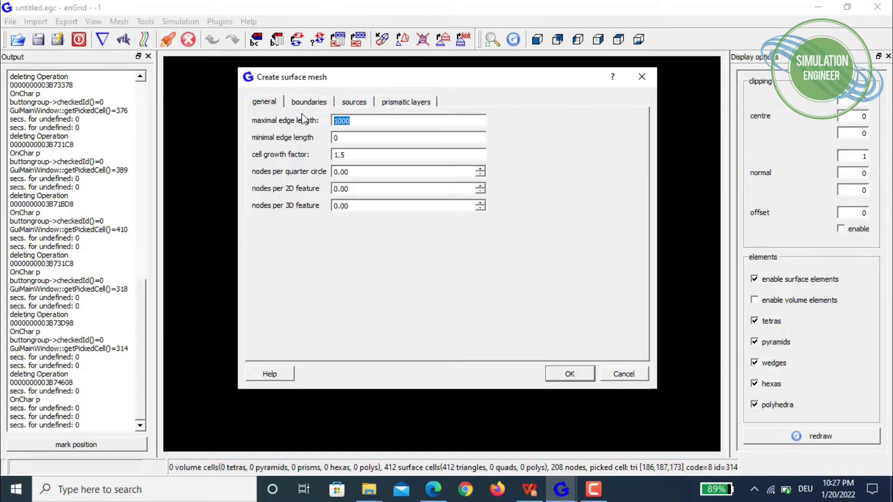
text(0.01)
click(308, 102)
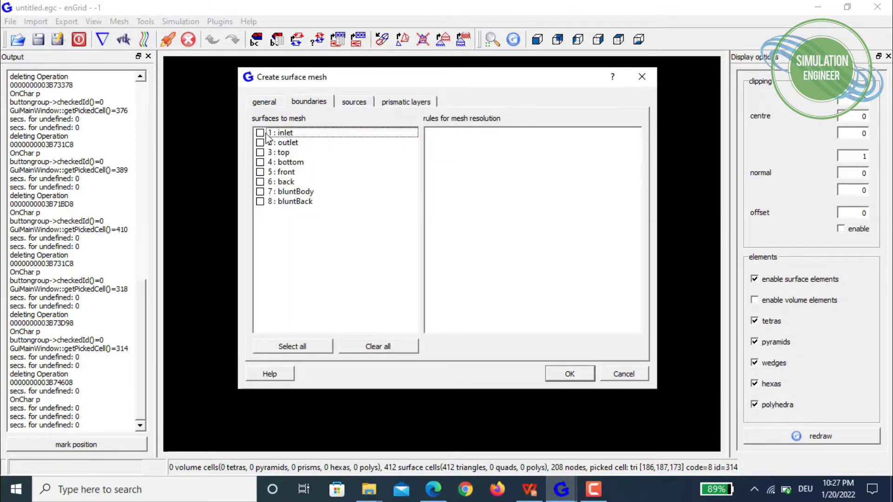
click(296, 348)
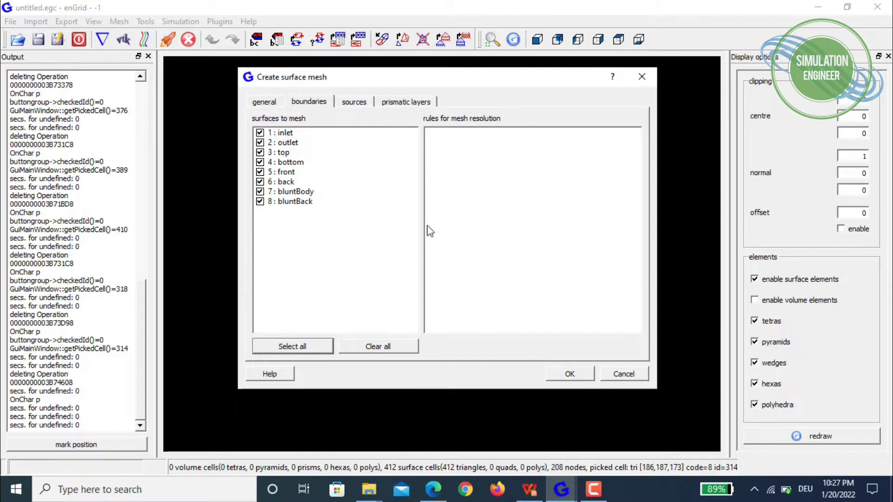
Step: Add the mesh resolution rules bluntBody=0.001; and bluntBack=0.001 on separate lines
click(496, 154)
text(bluntBo)
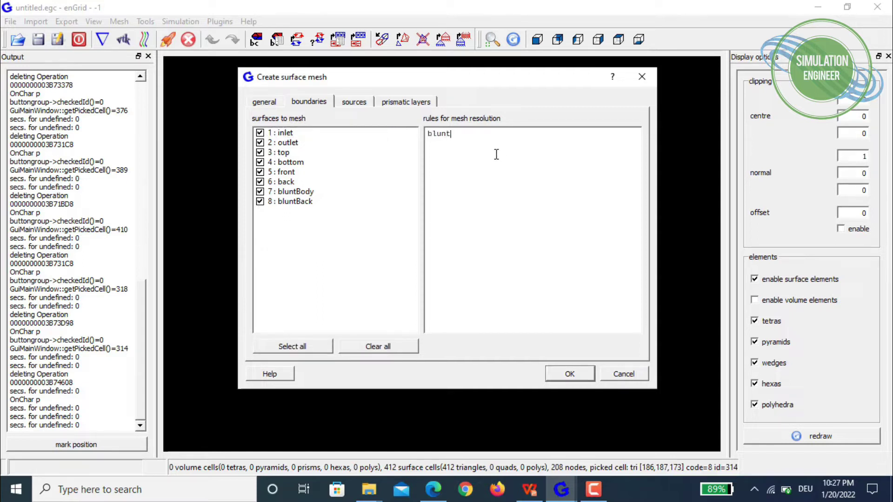
text(dy=0.001;)
key(Return)
text(bluntBack)
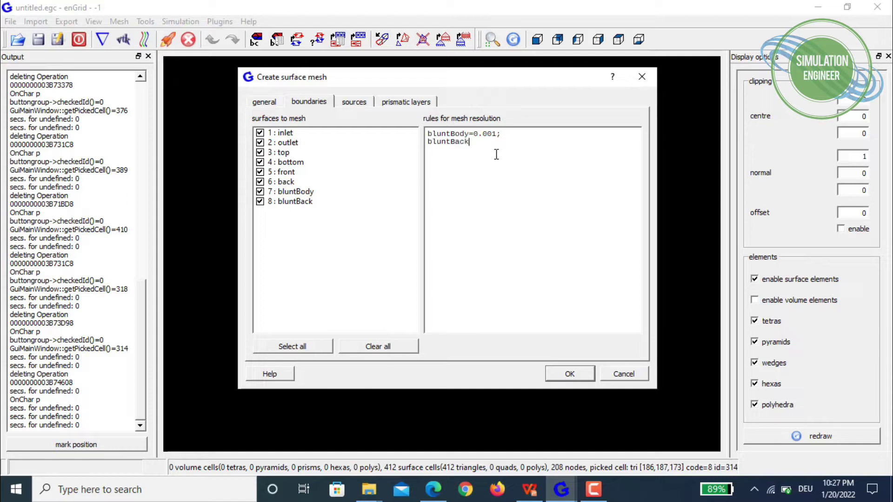
text(=0.001)
Step: Review the resolution rules and general settings, and accept the surface mesh parameters
drag(460, 87, 766, 91)
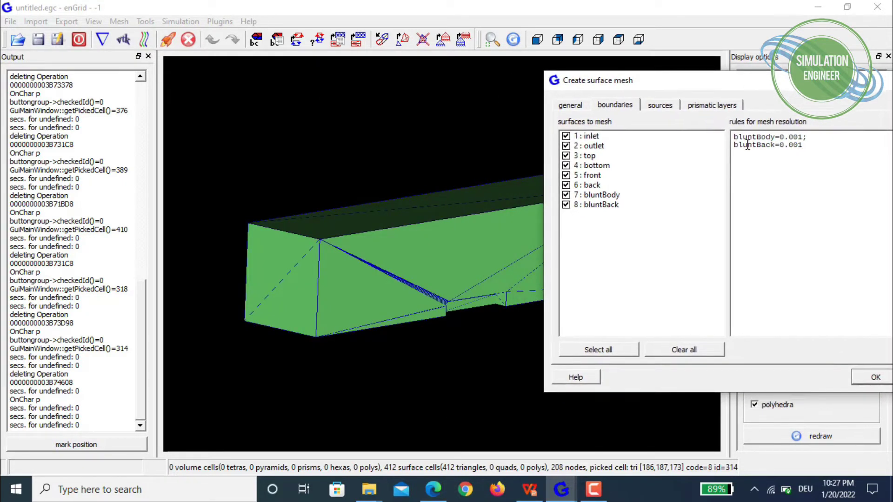
key(ctrl+a)
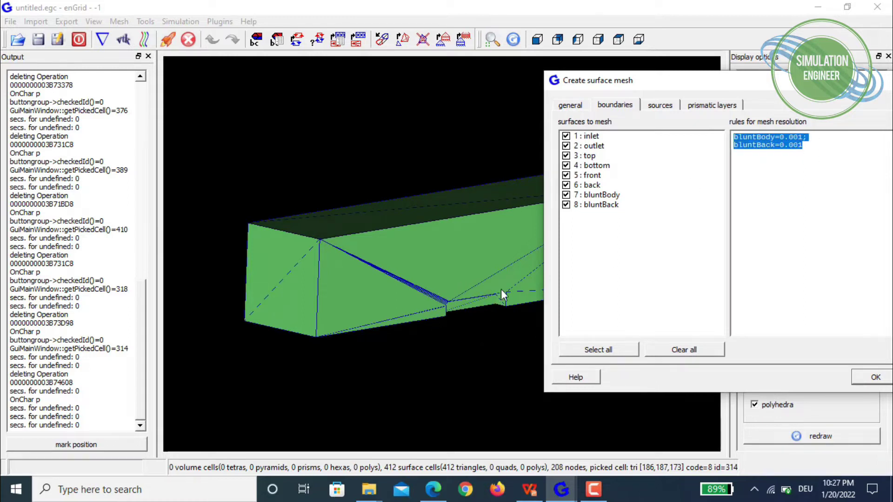
click(808, 147)
drag(674, 89, 468, 74)
click(365, 89)
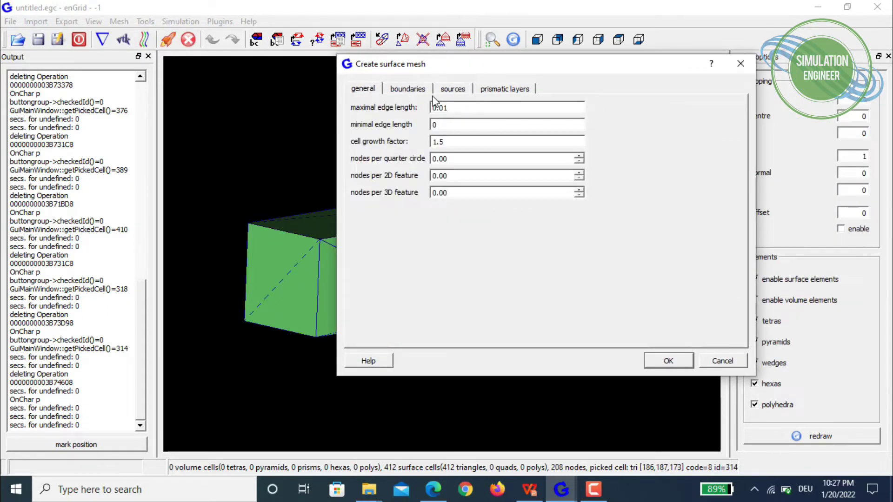
click(416, 90)
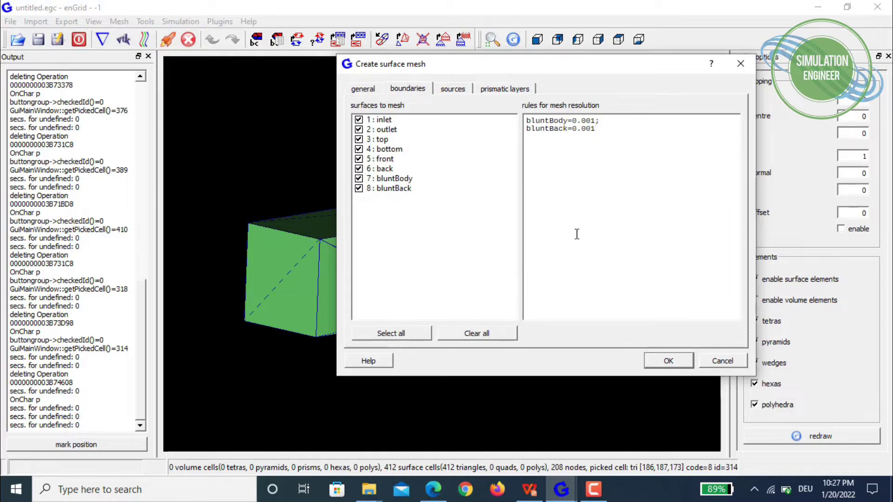
click(666, 361)
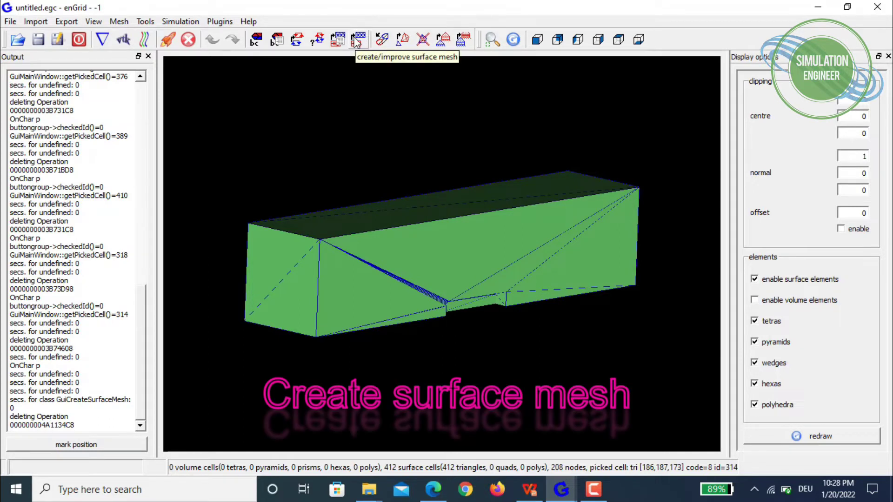
Step: Create the surface mesh with 5 iterations and save the project as bluntBody.egc in the bluntBody/mesh folder
click(119, 21)
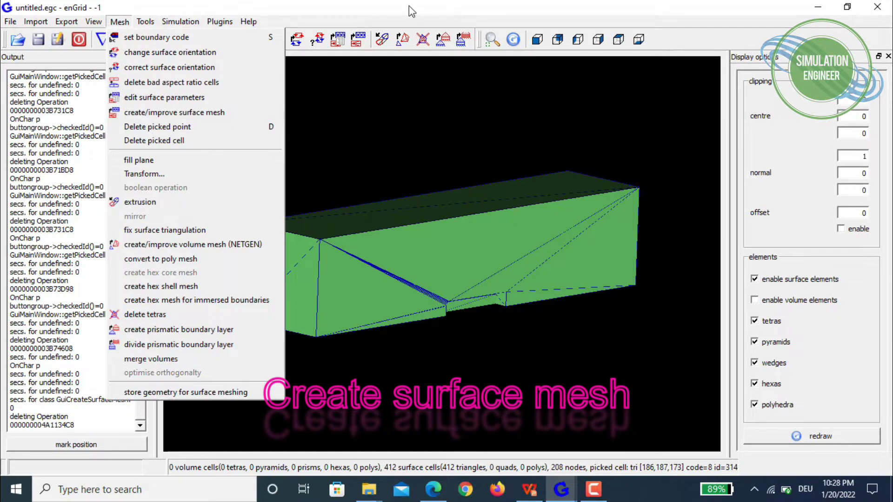
click(202, 115)
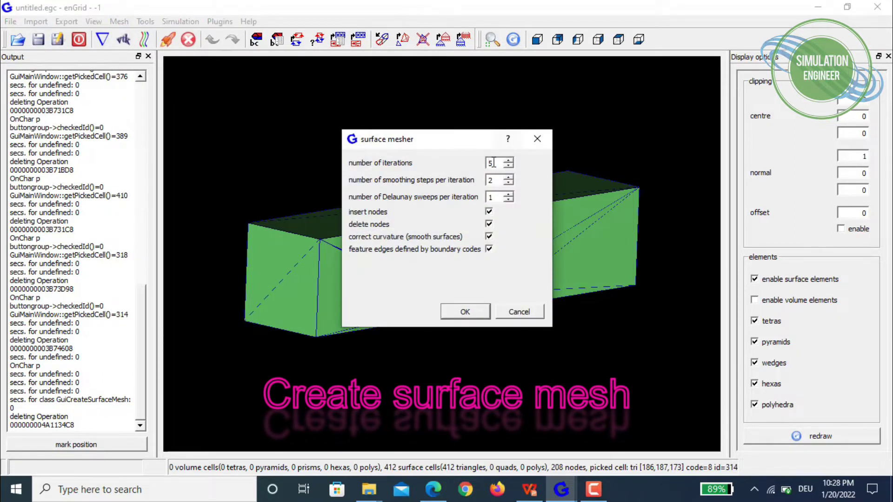
click(465, 312)
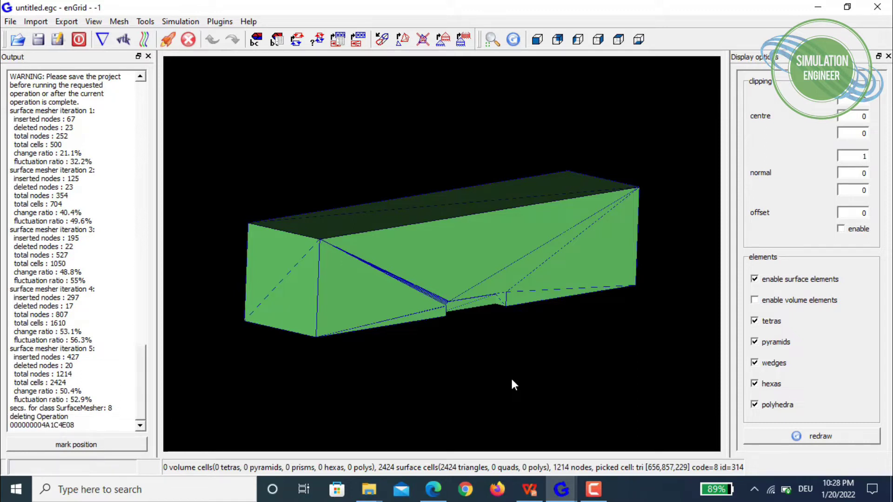
click(43, 42)
click(629, 342)
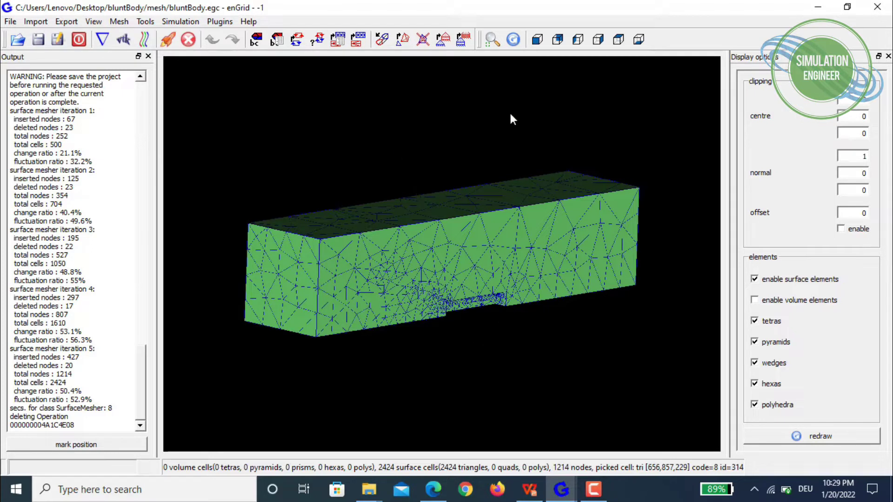
Step: Improve the surface mesh with another 5 iterations and examine the mesh around the blunt body
click(345, 41)
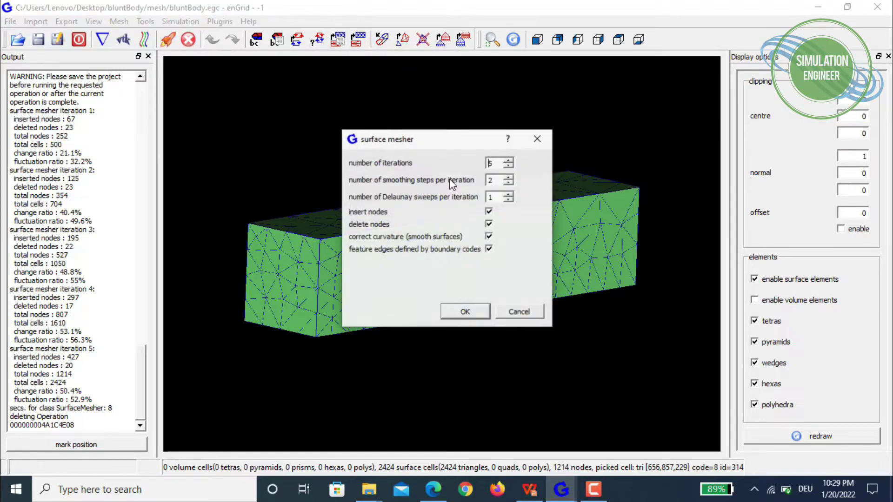
click(465, 314)
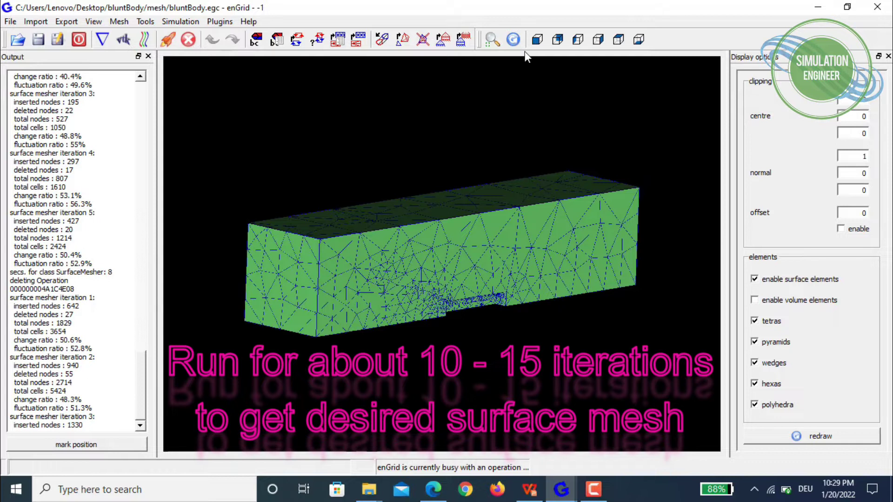
click(537, 39)
scroll(456, 287, up, 3)
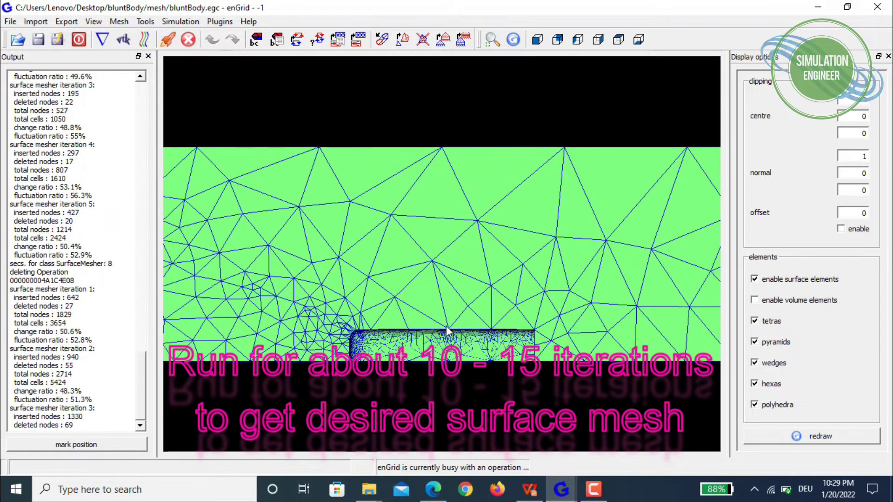
middle_drag(433, 315, 423, 277)
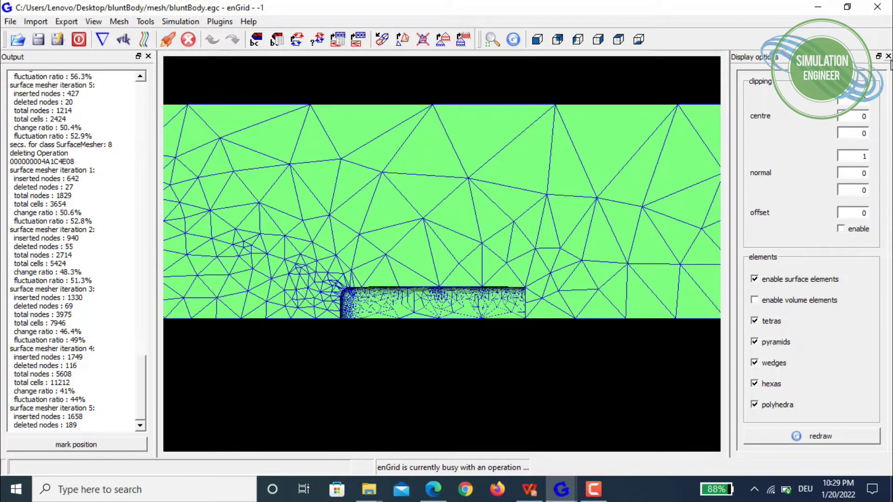
scroll(482, 343, up, 4)
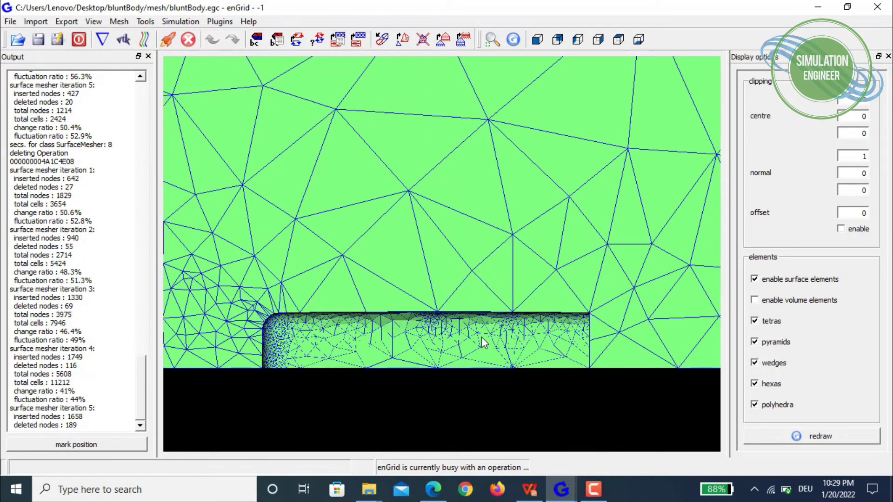
drag(404, 323, 401, 301)
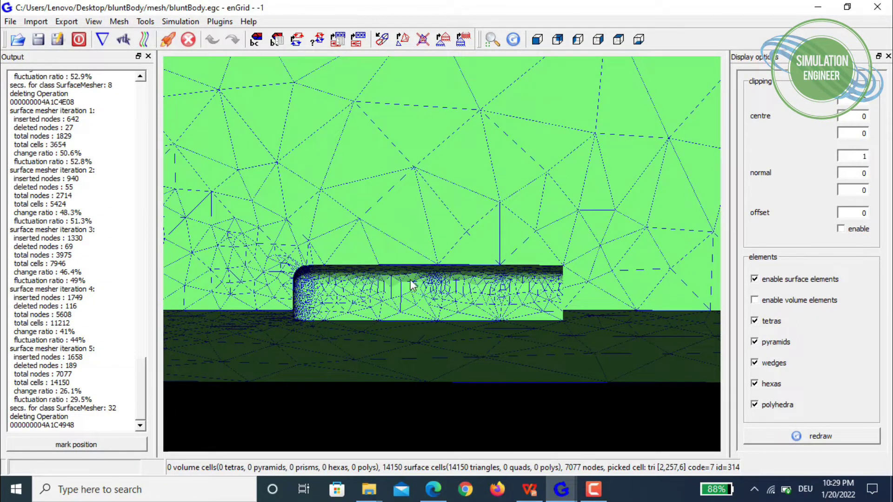
scroll(442, 303, down, 5)
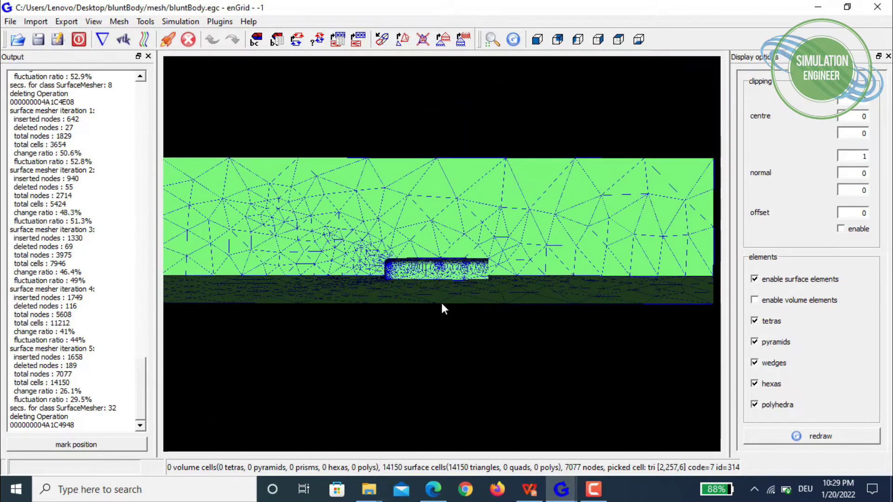
Step: Run the surface mesher on the domain for another 5 iterations, keeping the other mesher settings
drag(421, 251, 489, 282)
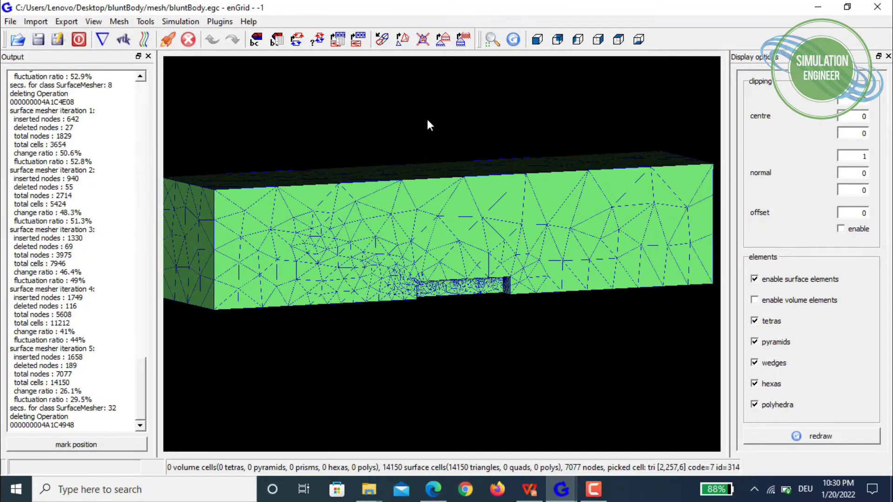
drag(527, 256, 423, 61)
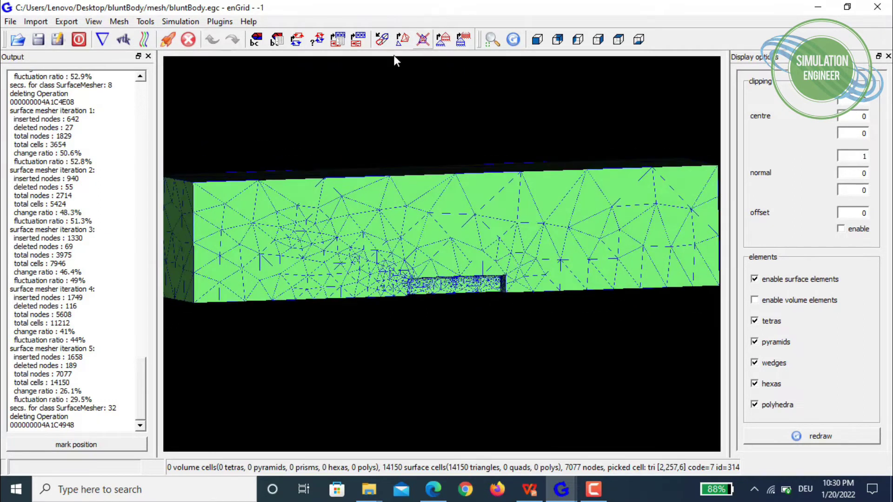
click(363, 40)
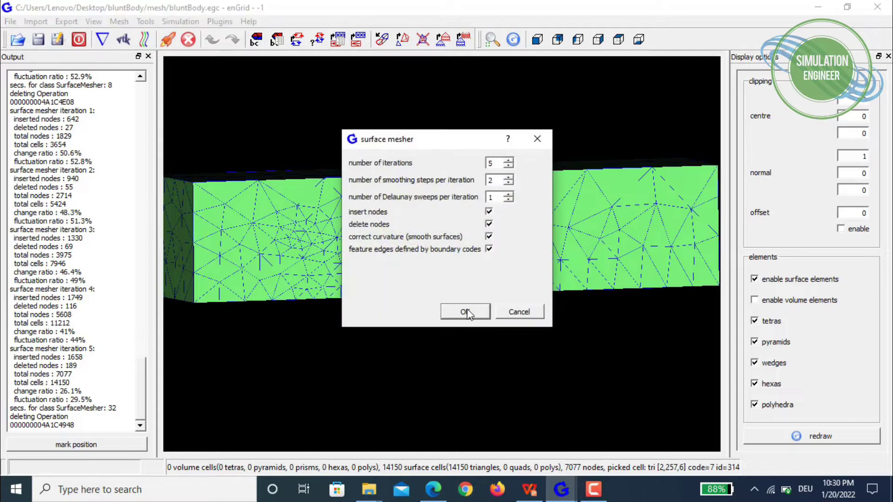
click(466, 311)
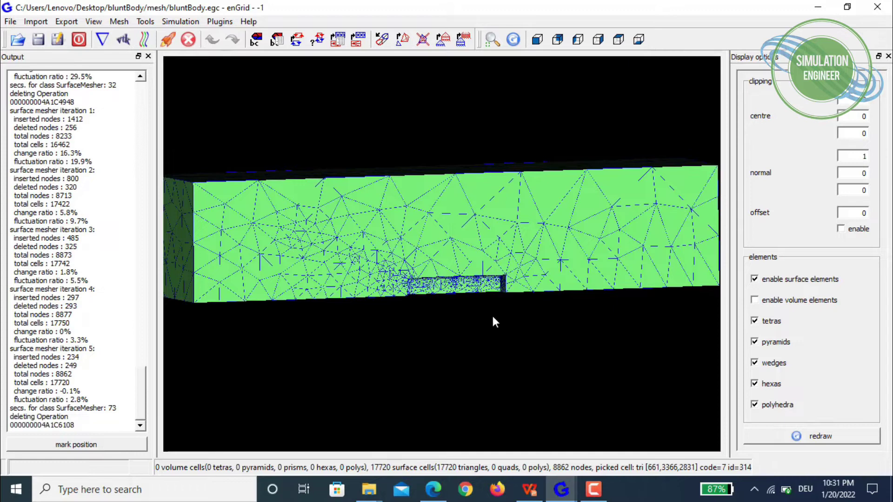
Step: Examine the surface mesh on and around the blunt body up close, from an angle and in a straight side view
scroll(462, 316, up, 2)
scroll(464, 278, up, 5)
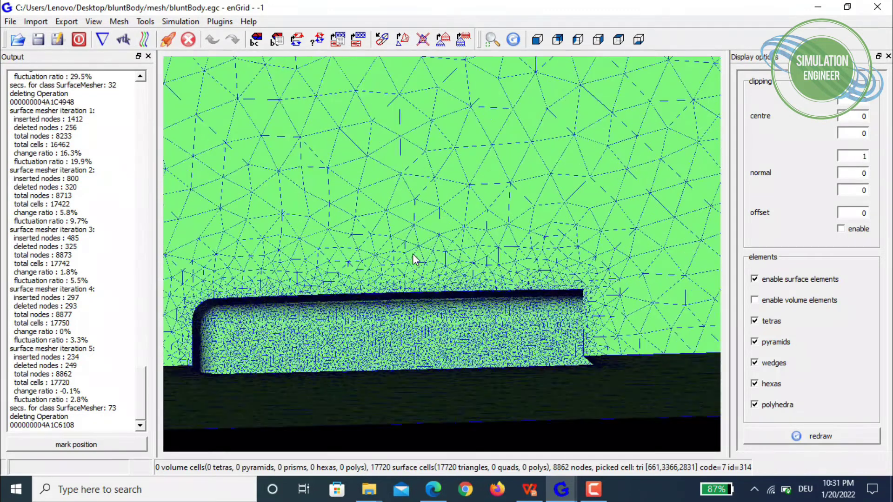
mouse_move(416, 259)
middle_down()
mouse_move(441, 286)
mouse_move(430, 259)
middle_up()
drag(430, 260, 412, 253)
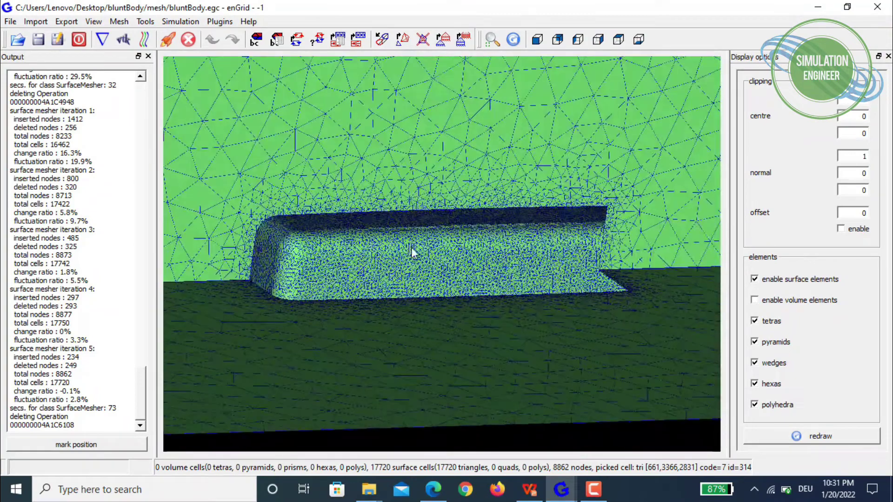
scroll(570, 264, down, 6)
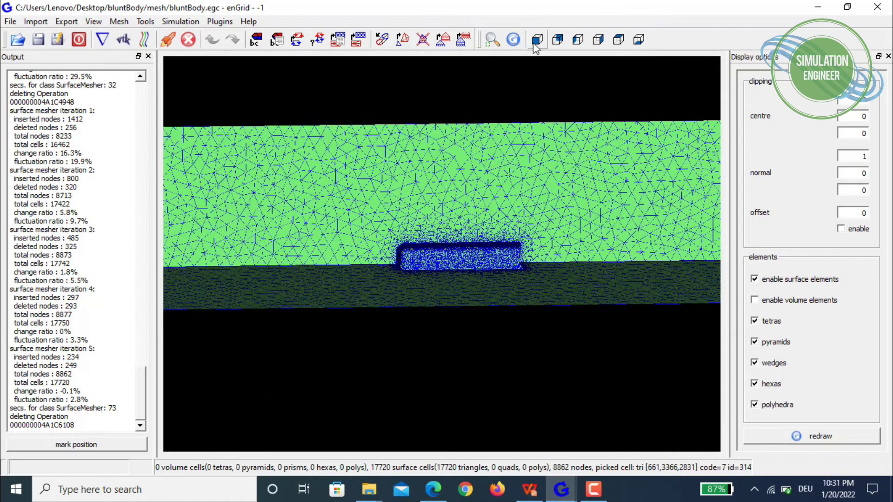
click(537, 39)
click(522, 285)
scroll(470, 119, up, 5)
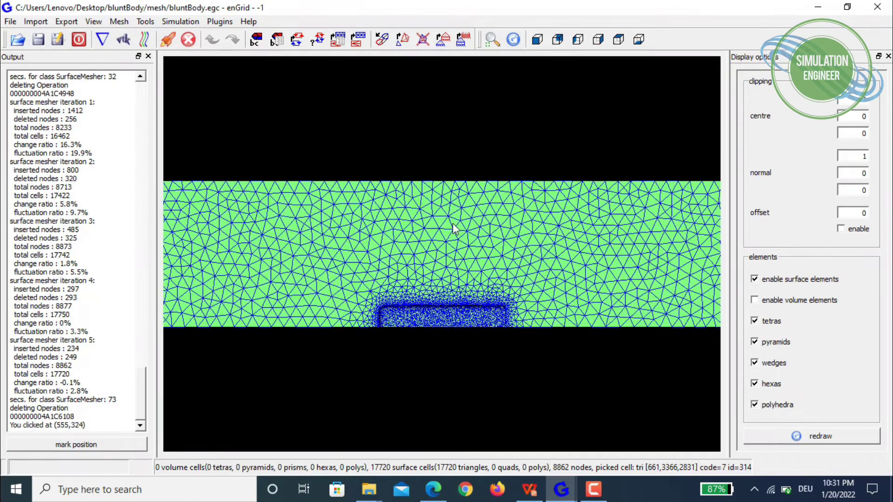
click(464, 288)
scroll(465, 292, down, 1)
middle_drag(553, 307, 468, 308)
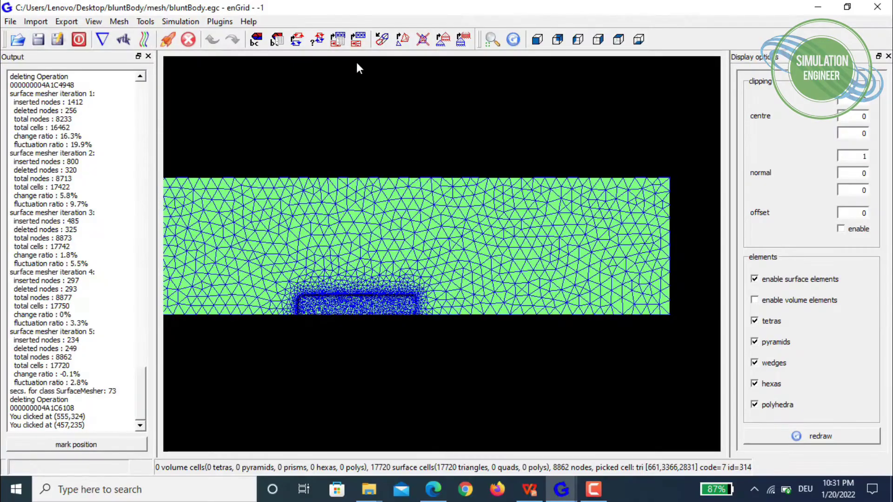
Step: Add a box source to the surface mesh parameters and name it box_refine
click(344, 45)
click(354, 101)
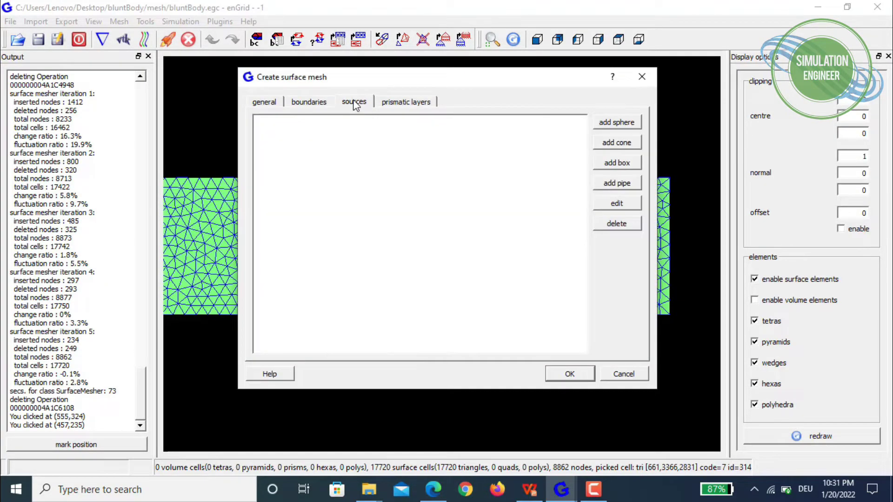
click(617, 164)
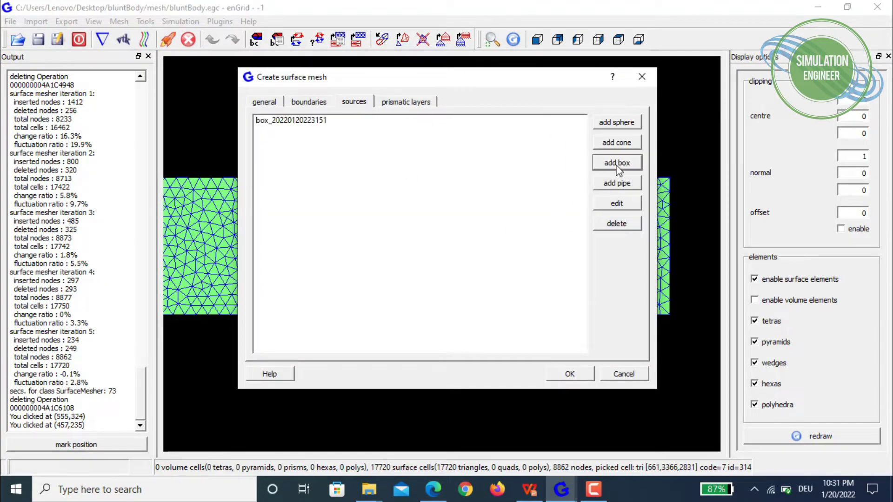
click(300, 122)
click(617, 204)
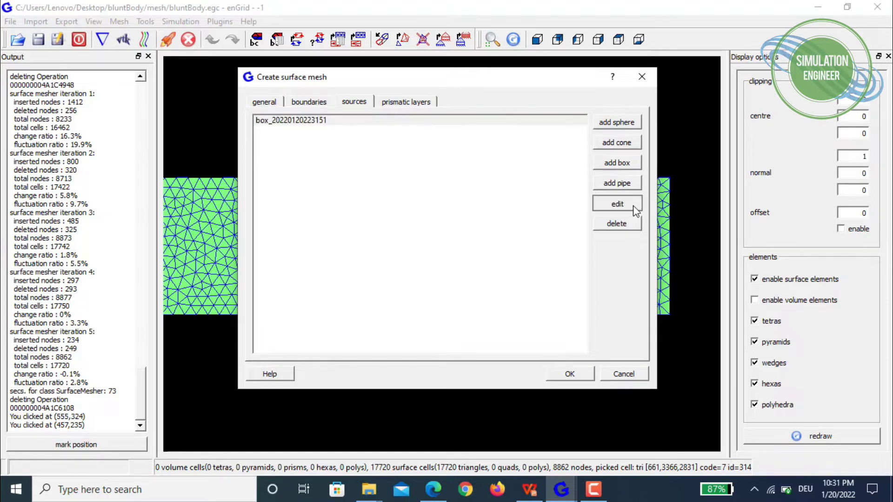
drag(495, 185, 399, 184)
text(box_refine)
key(Tab)
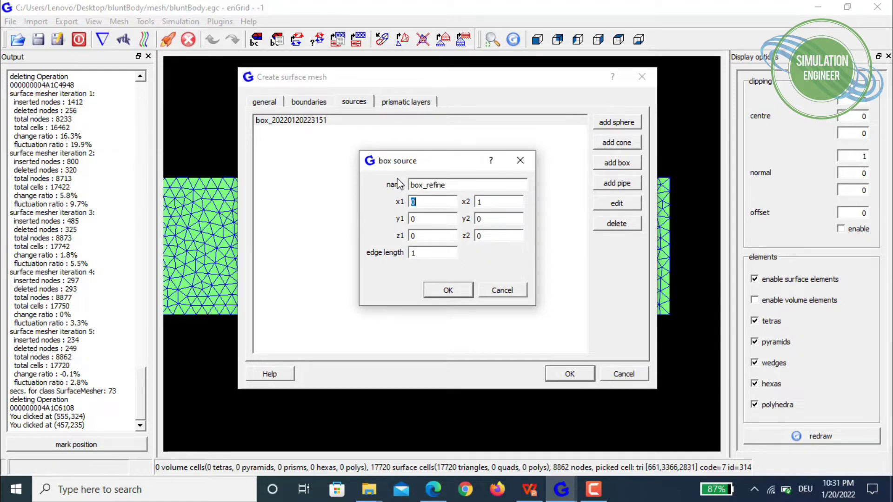
Step: Set the first corner of the box source to x1 -0.05, y1 -0.02 and z1 -0.02
text(-0.05)
key(Tab)
text(-0.)
text(02)
key(Tab)
text(-0.2)
key(BackSpace)
text(02)
Step: Set the box's second corner to x2 0.3, y2 0.03, z2 0.03 with edge length 0.003, and accept the source
key(Tab)
text(0.3)
key(Tab)
text(0.03)
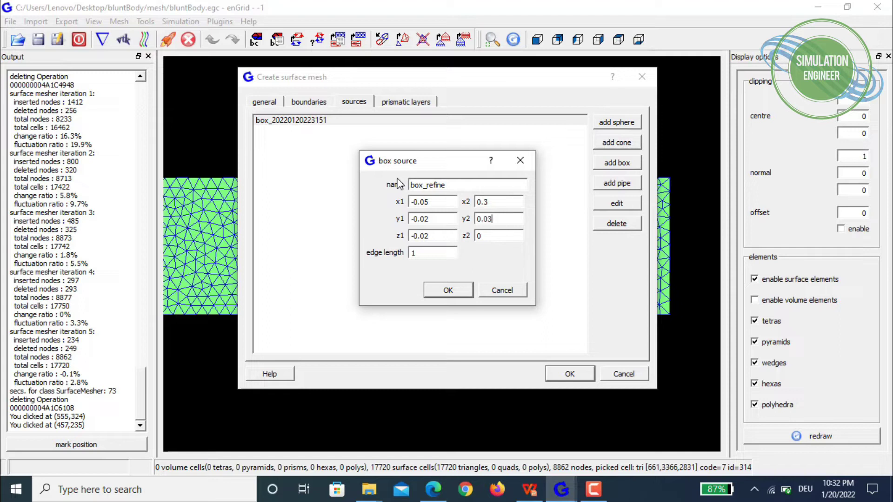
key(Tab)
text(0.03)
key(Tab)
text(0.003)
click(448, 291)
Step: Review the box_refine source and the boundary resolution rules, and accept the surface mesh parameters
drag(350, 77, 675, 94)
click(598, 137)
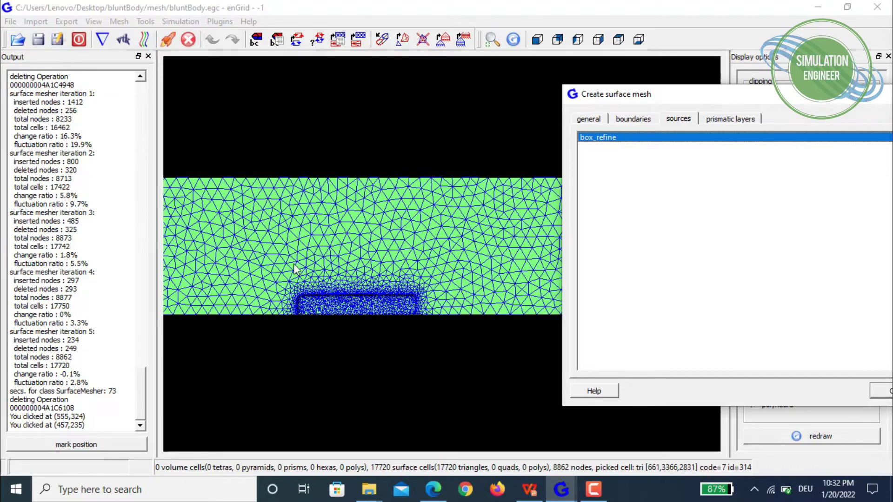
click(655, 118)
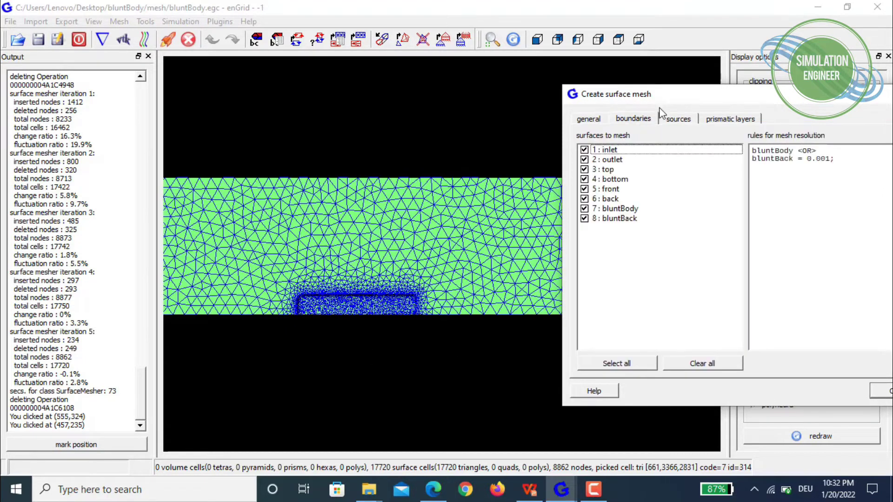
drag(685, 94, 403, 88)
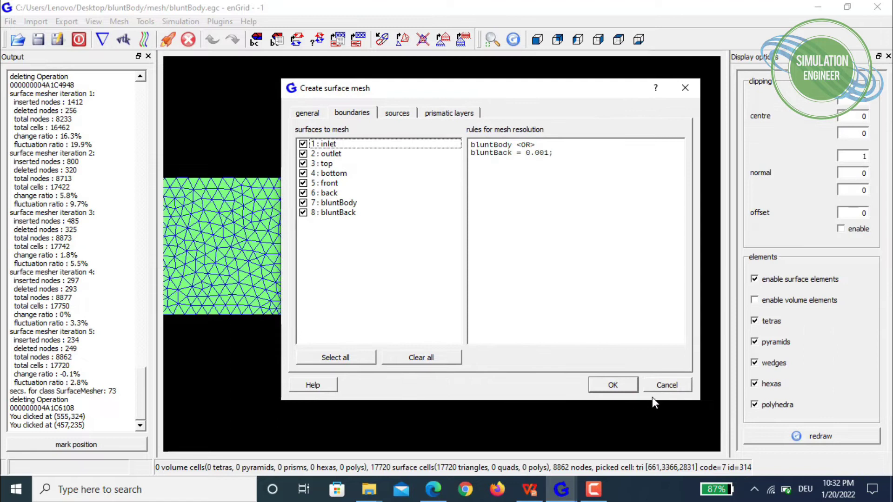
click(611, 385)
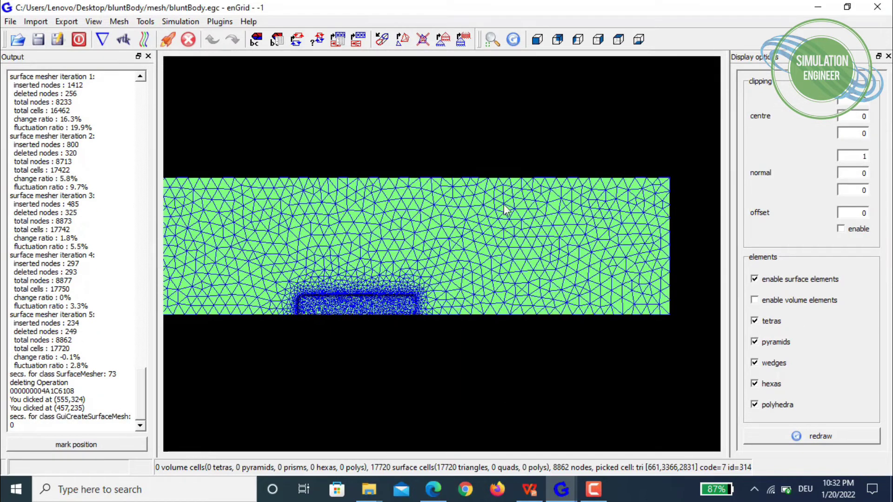
Step: Remesh the surface with 5 iterations to apply the box refinement, and examine the mesh around the body and its wake
click(358, 41)
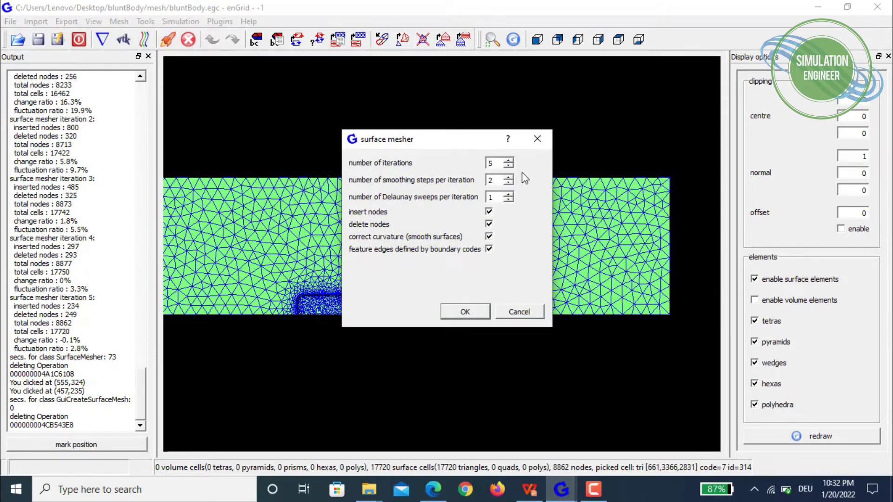
click(465, 312)
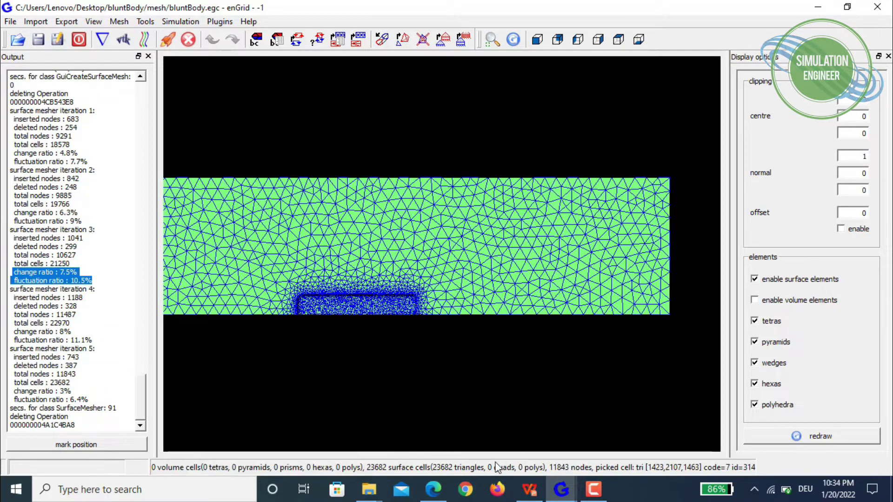
click(231, 383)
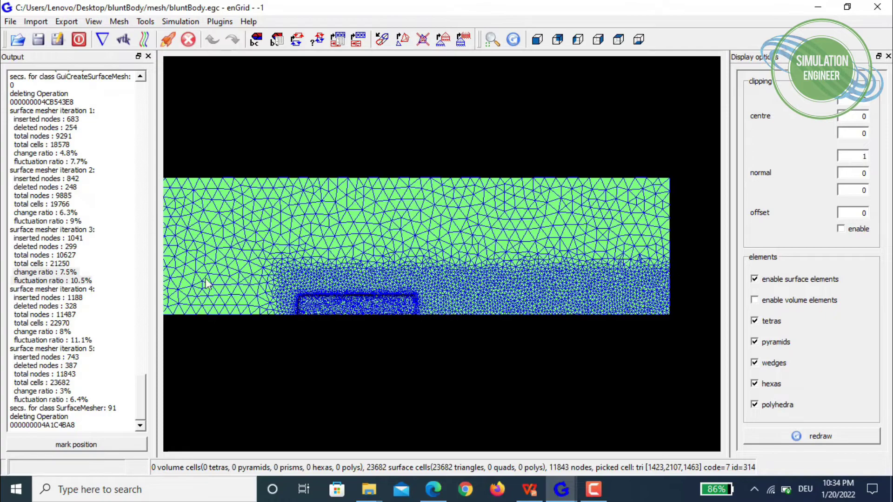
scroll(423, 268, up, 3)
drag(376, 297, 353, 253)
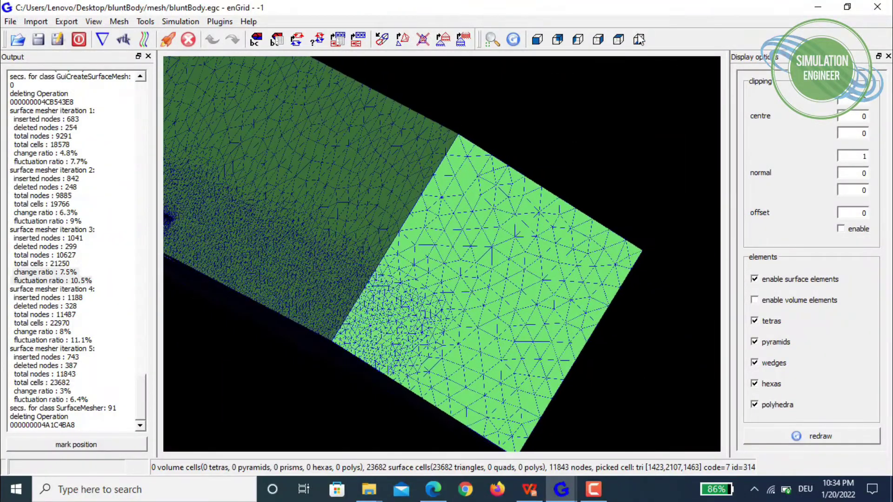
click(538, 40)
click(474, 267)
scroll(467, 275, up, 1)
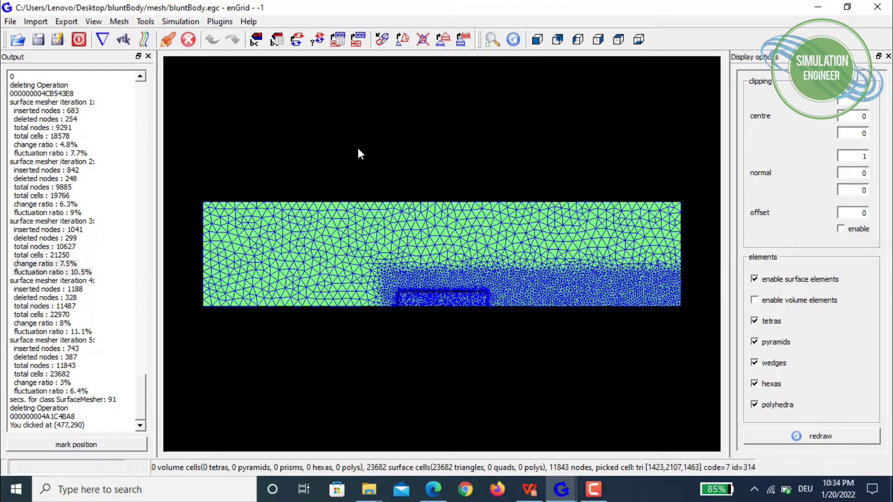
Step: Define a new fluid volume named vol in the boundary conditions, with side A assigned to all eight boundaries
click(174, 22)
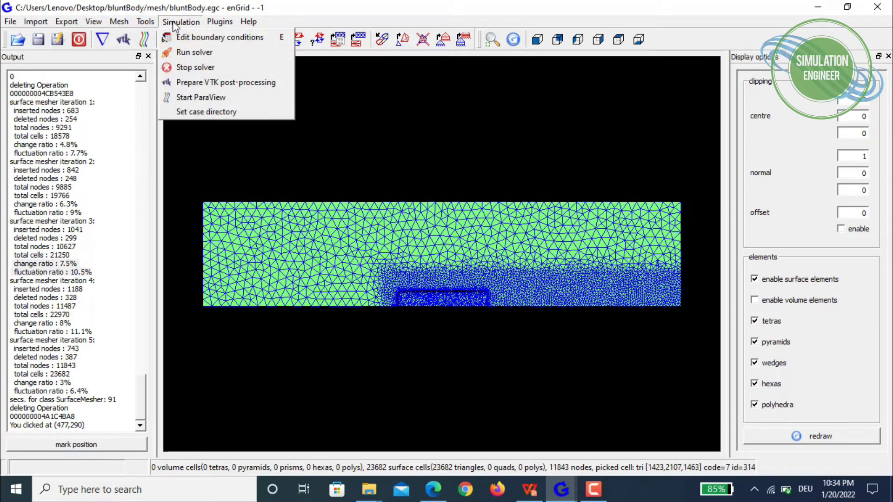
click(306, 14)
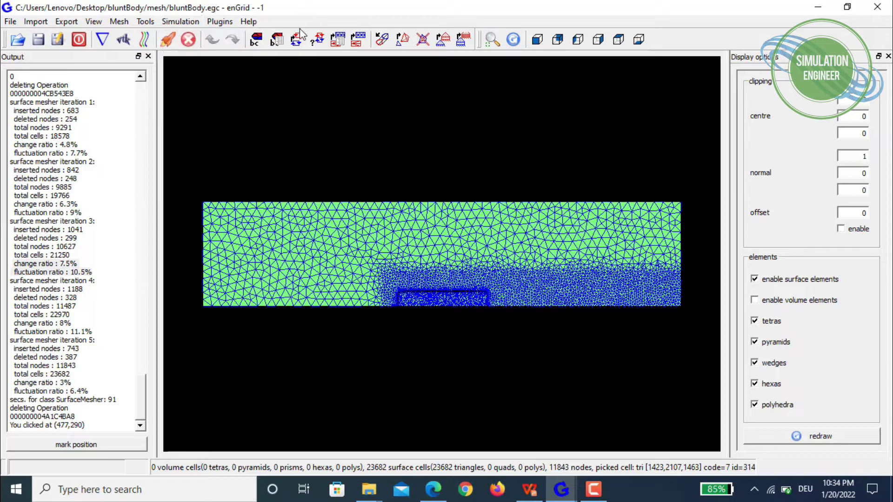
click(278, 42)
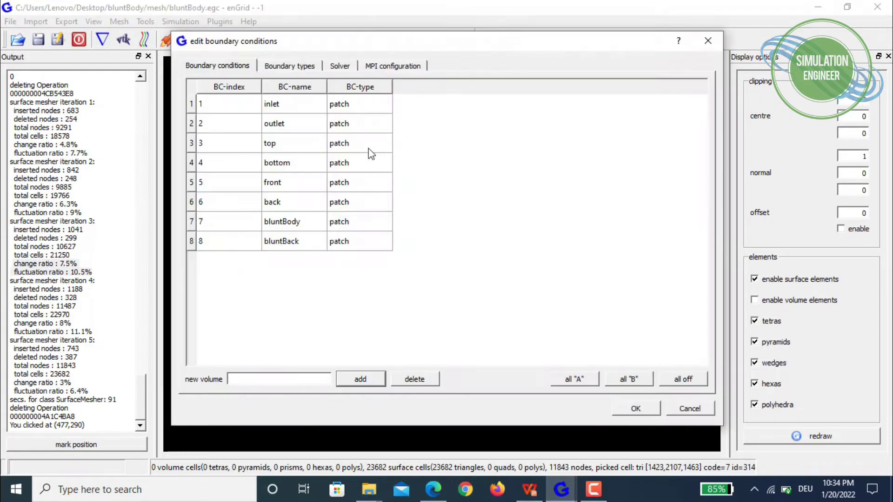
click(258, 376)
text(vol)
click(361, 379)
drag(435, 104, 447, 255)
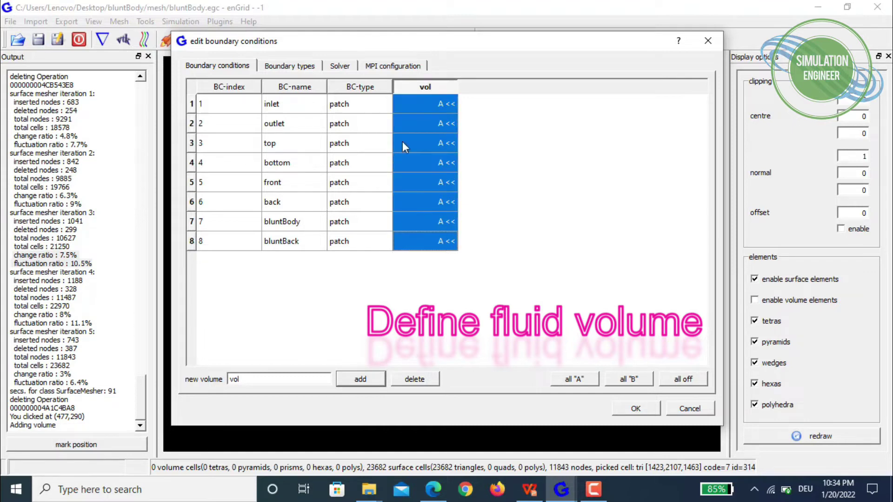
click(635, 409)
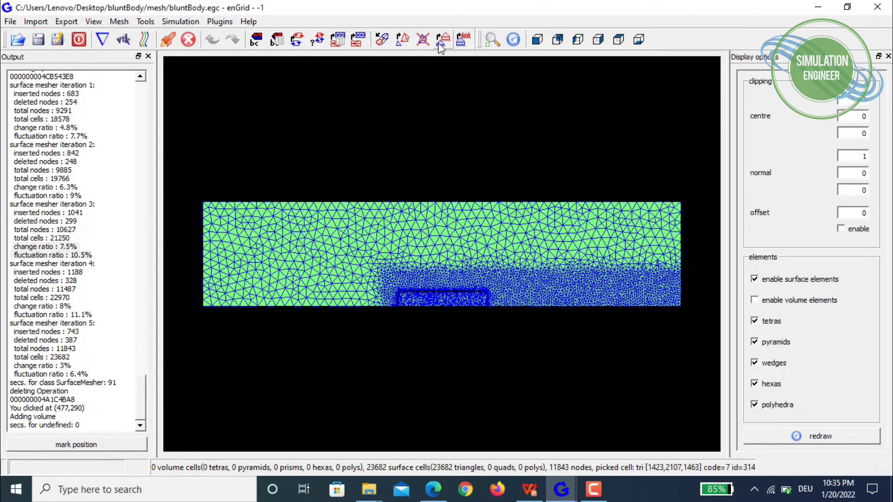
Step: Start creating a prismatic boundary layer on the bluntBody and bluntBack patches for the volume vol
click(120, 22)
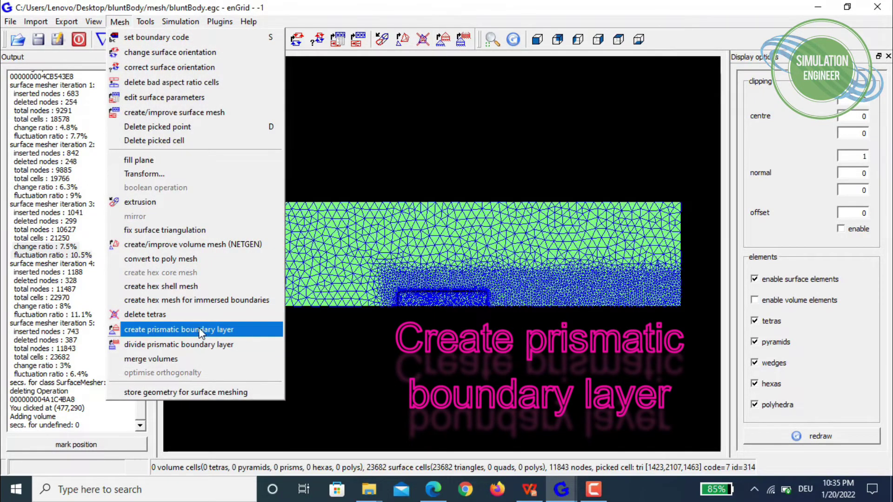
click(457, 97)
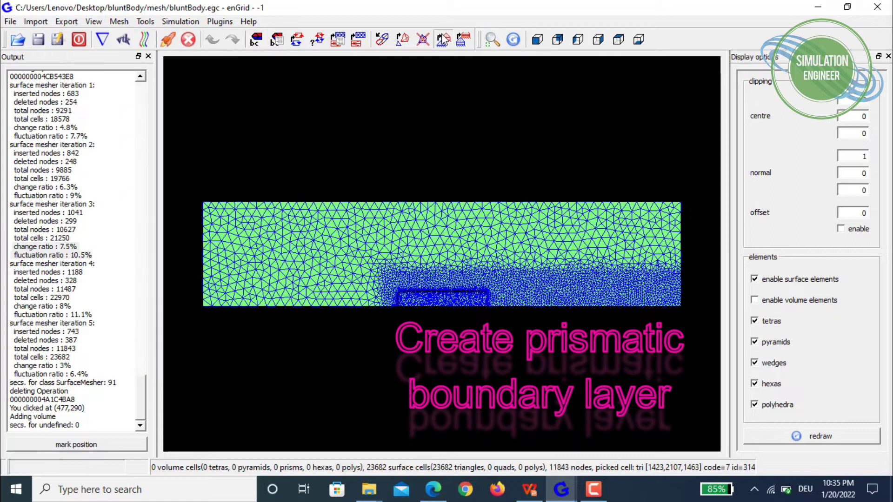
click(443, 40)
click(470, 60)
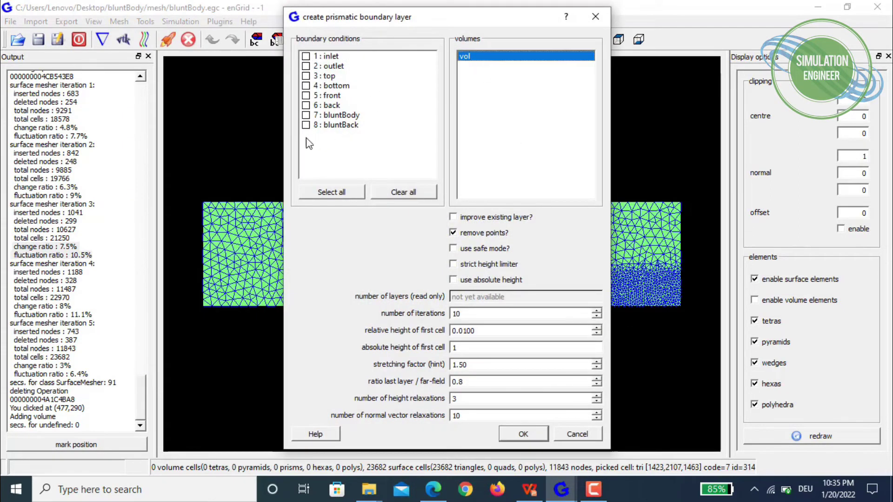
click(306, 119)
click(305, 115)
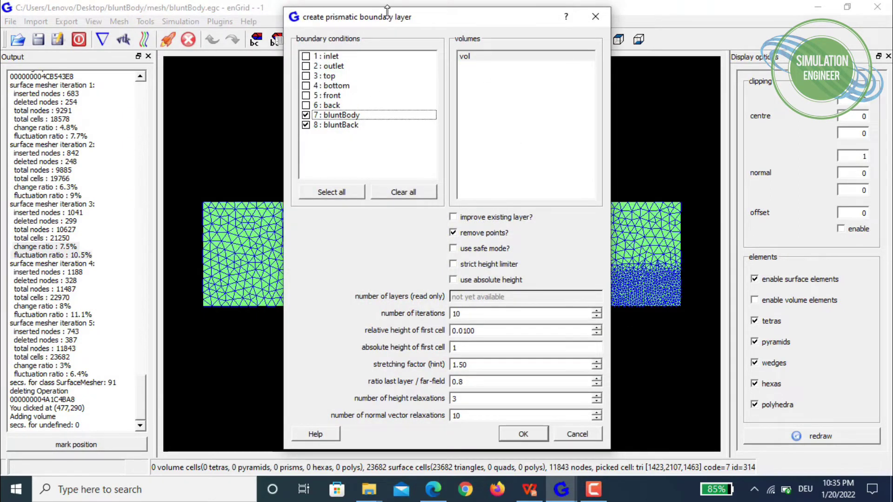
drag(543, 11, 833, 5)
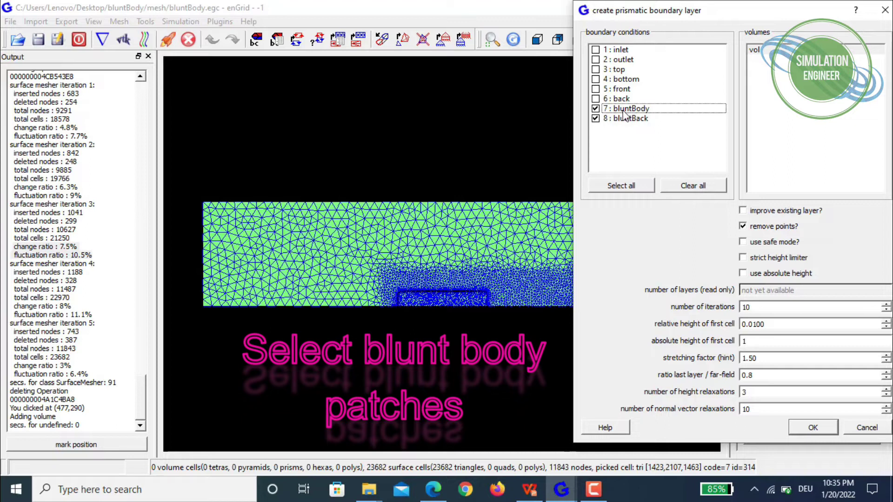
click(761, 51)
drag(753, 18, 510, 22)
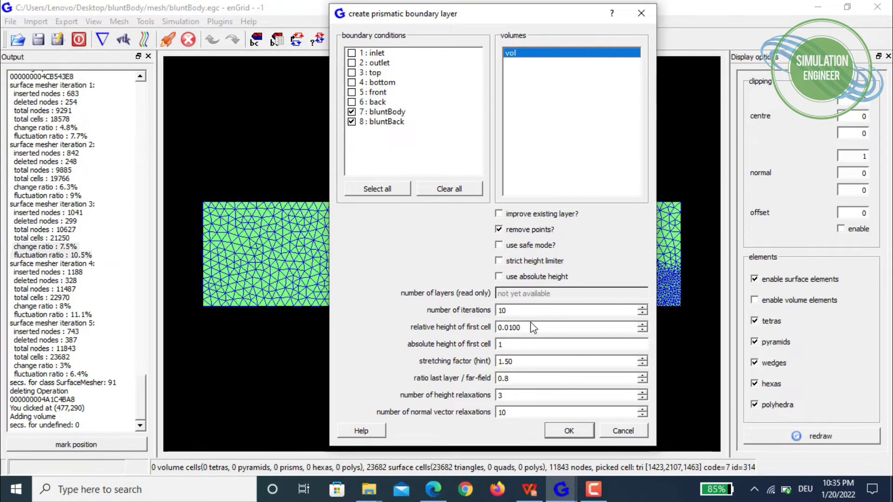
Step: Create the prismatic boundary layer with 10 iterations and a relative first cell height of 0.0100
click(520, 311)
drag(535, 327, 481, 333)
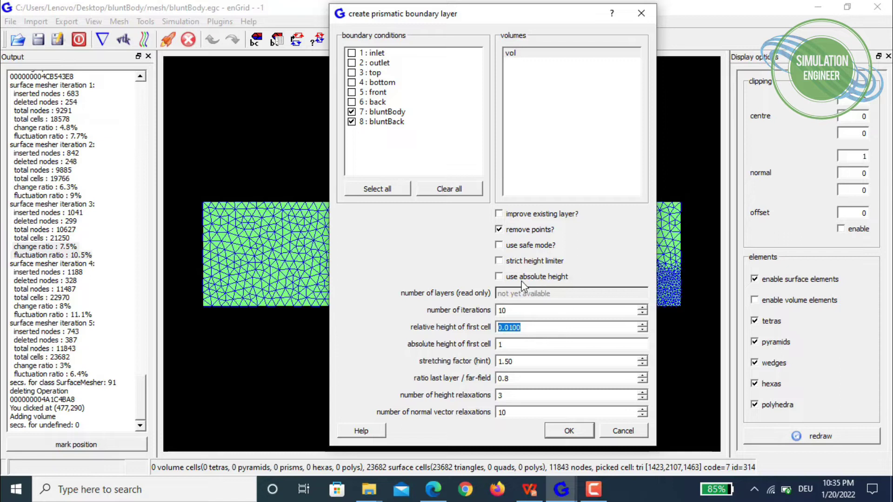
click(567, 433)
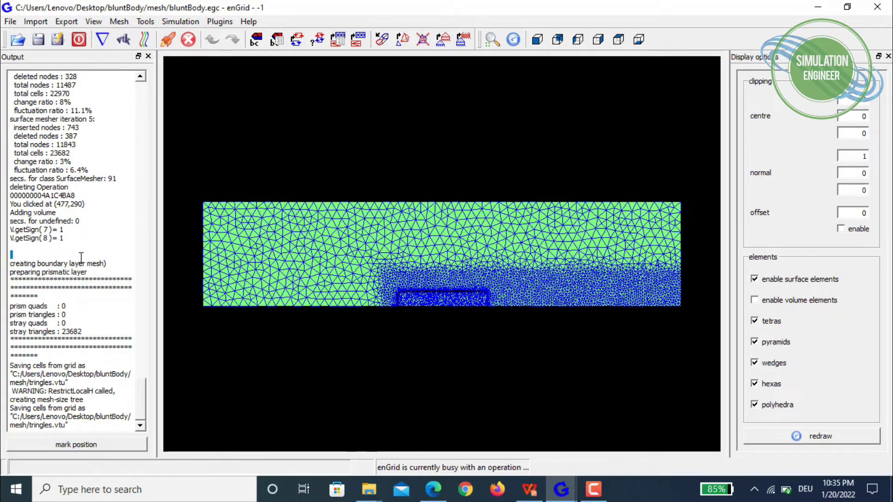
Step: Follow the boundary layer creation in the output log and examine the surface mesh around the blunt body while it runs
drag(11, 265, 98, 274)
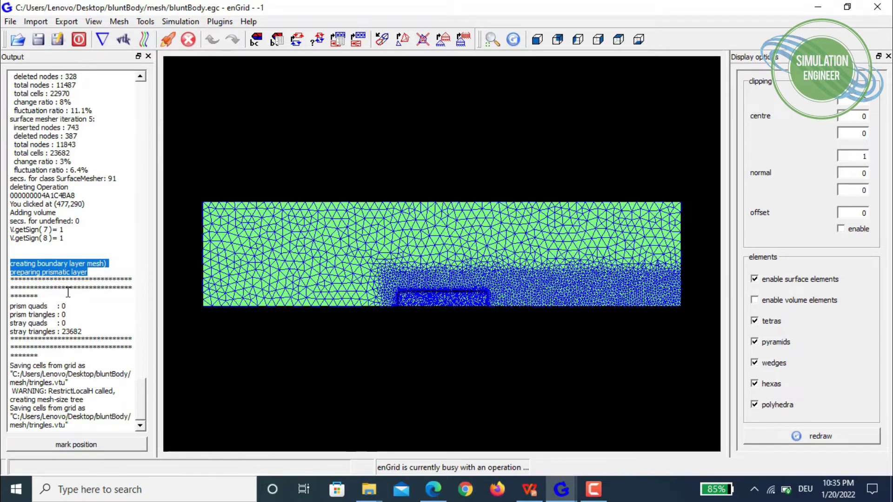
mouse_move(83, 332)
mouse_down()
mouse_move(2, 329)
mouse_move(68, 308)
mouse_move(70, 326)
mouse_move(88, 334)
mouse_up()
click(88, 334)
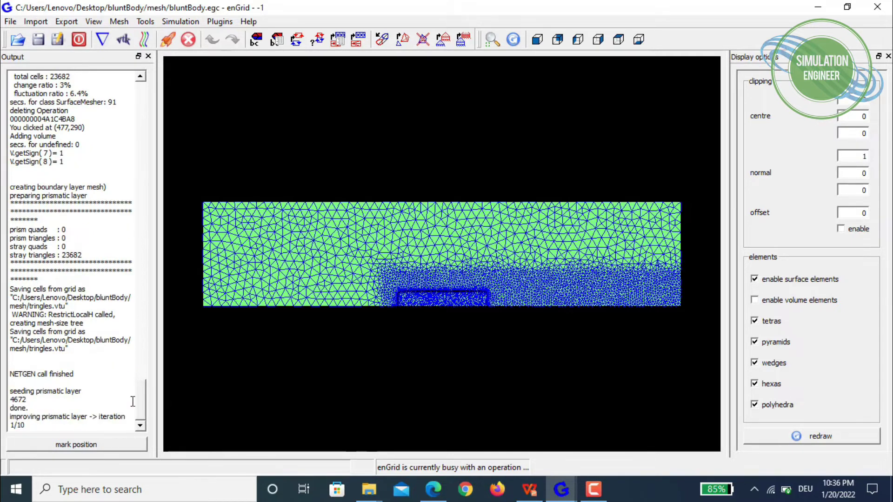
drag(35, 401, 9, 394)
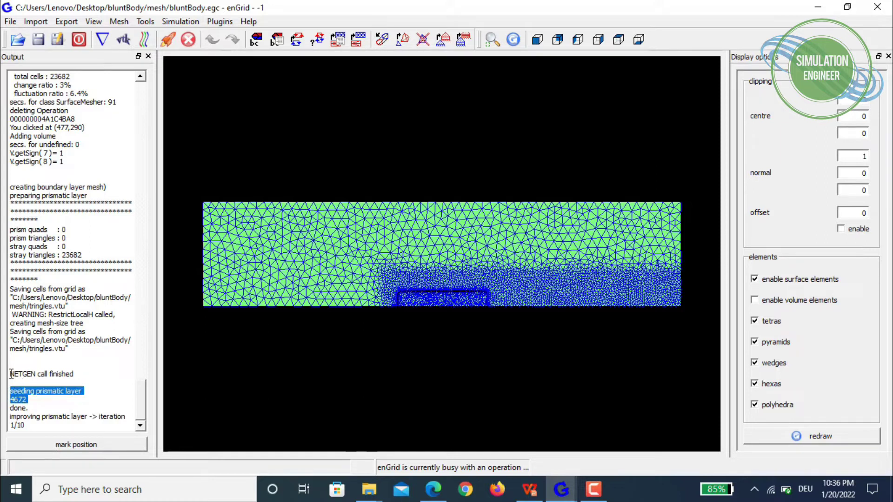
drag(11, 374, 89, 371)
drag(10, 395, 28, 400)
scroll(437, 301, up, 5)
middle_drag(426, 327, 421, 223)
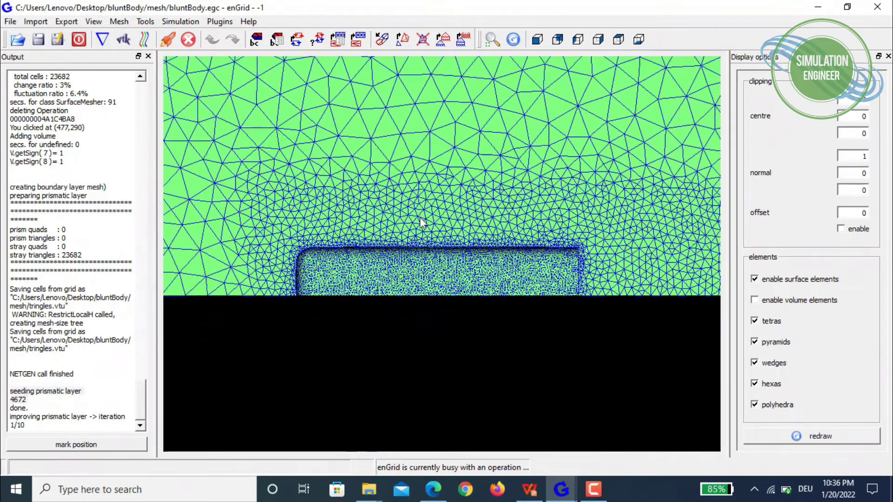
scroll(420, 223, up, 5)
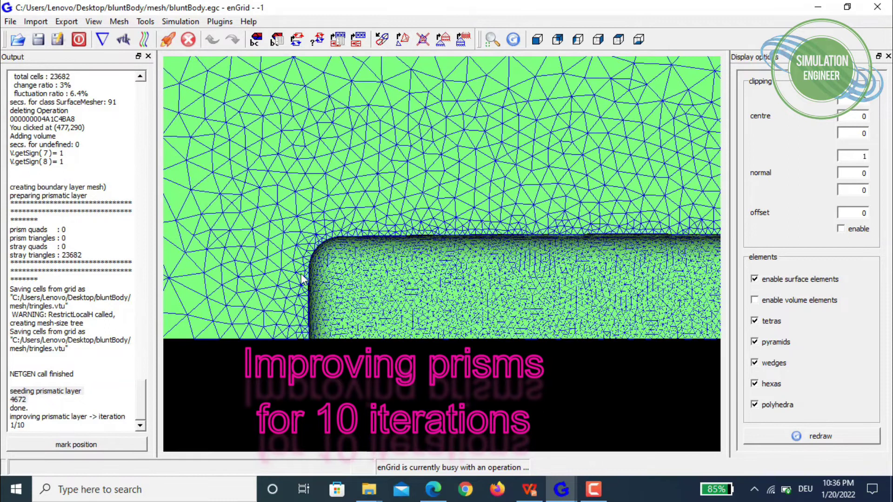
mouse_move(41, 400)
mouse_down()
mouse_move(5, 396)
mouse_move(38, 391)
mouse_up()
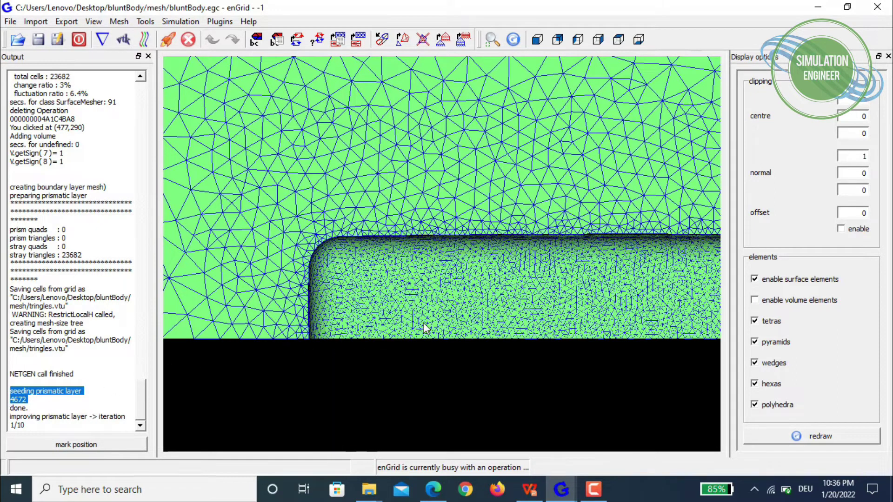
click(42, 387)
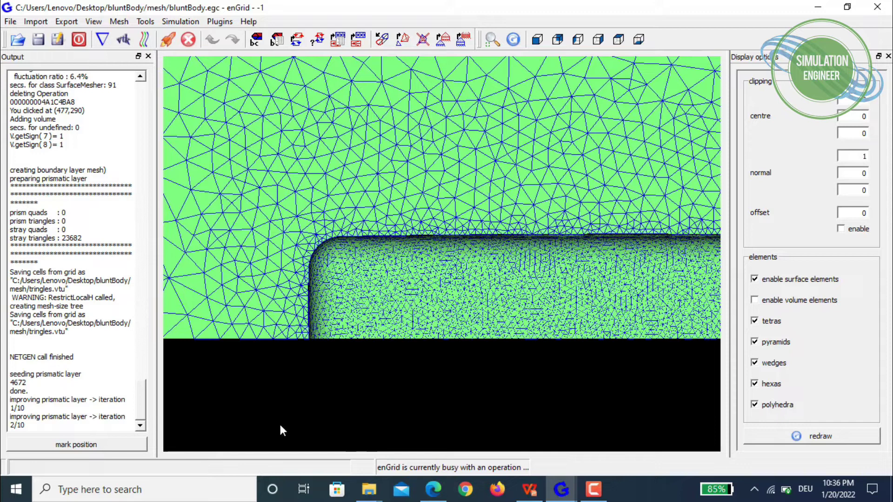
scroll(467, 403, down, 3)
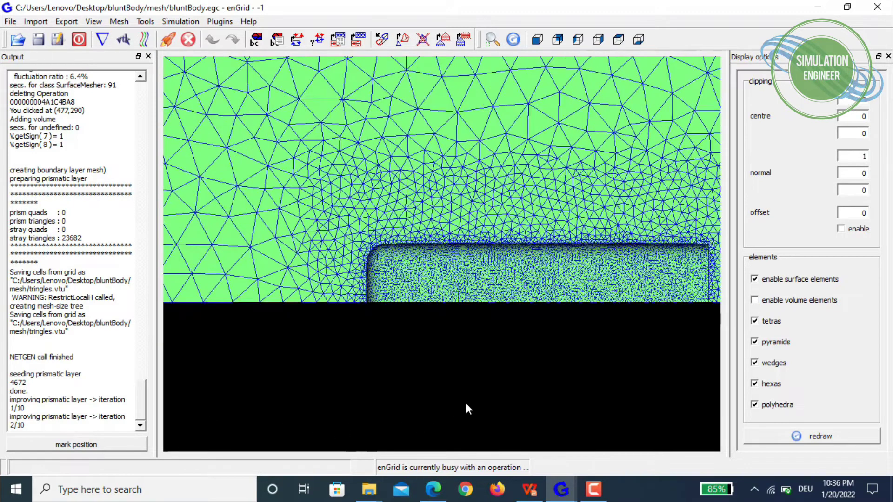
scroll(396, 357, down, 2)
click(393, 372)
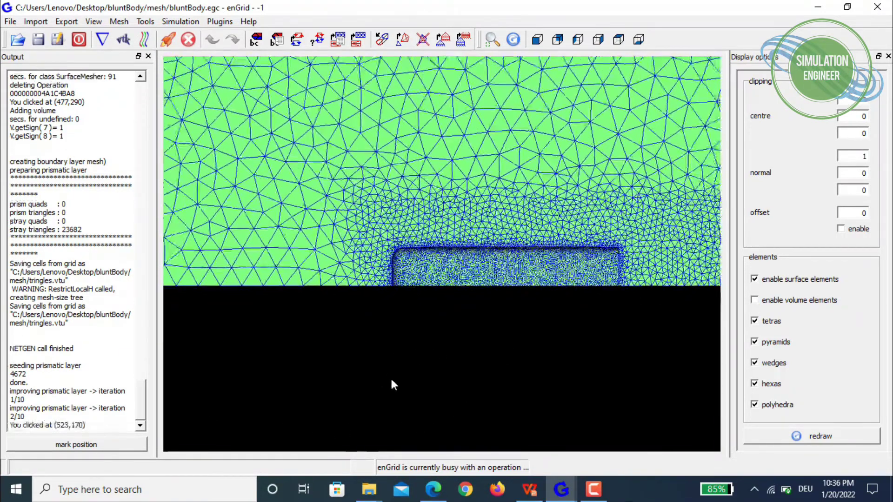
scroll(375, 354, up, 3)
middle_drag(378, 356, 405, 307)
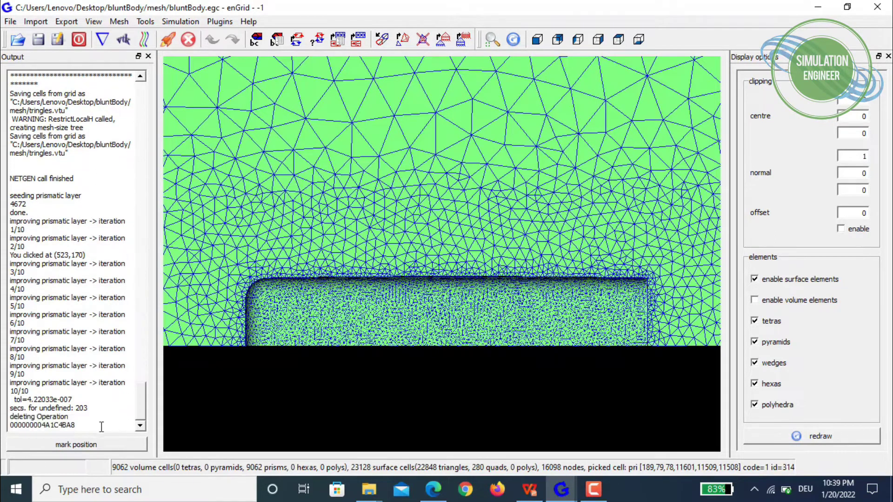
Step: Review the end of the output log and examine the prism layer around the blunt body's front, top and back
drag(102, 426, 11, 395)
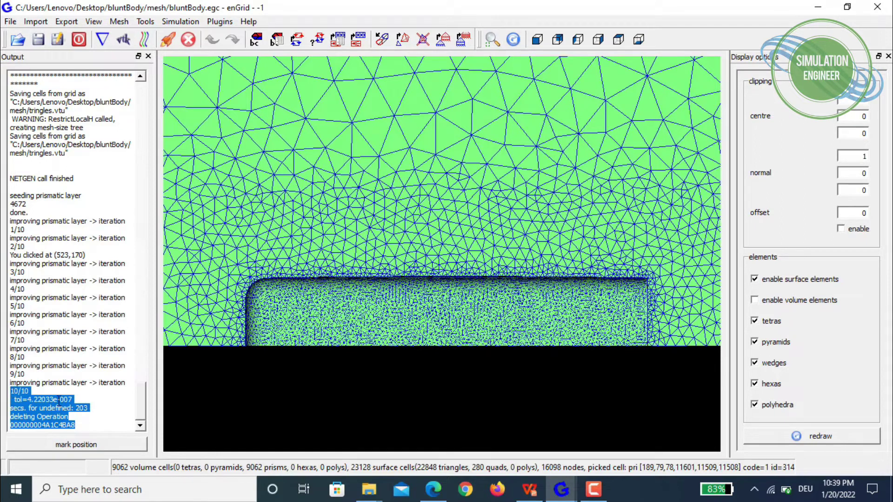
click(87, 424)
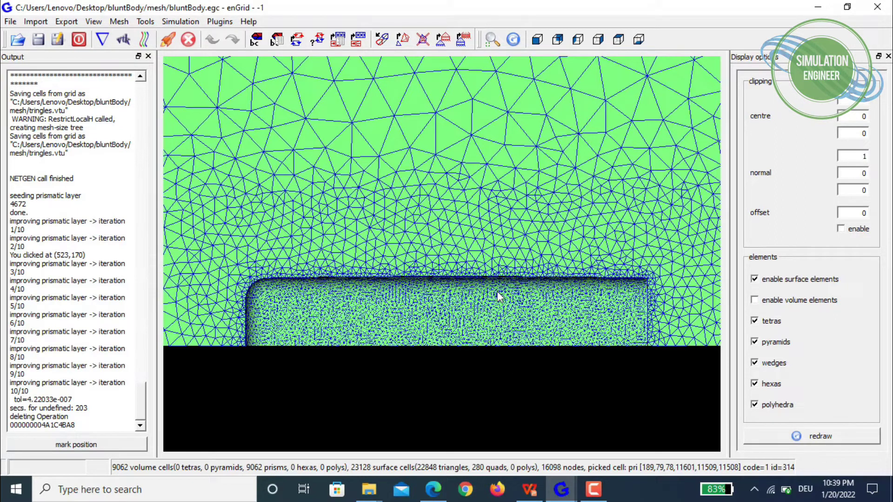
scroll(498, 291, up, 2)
middle_drag(238, 299, 338, 258)
scroll(335, 250, up, 2)
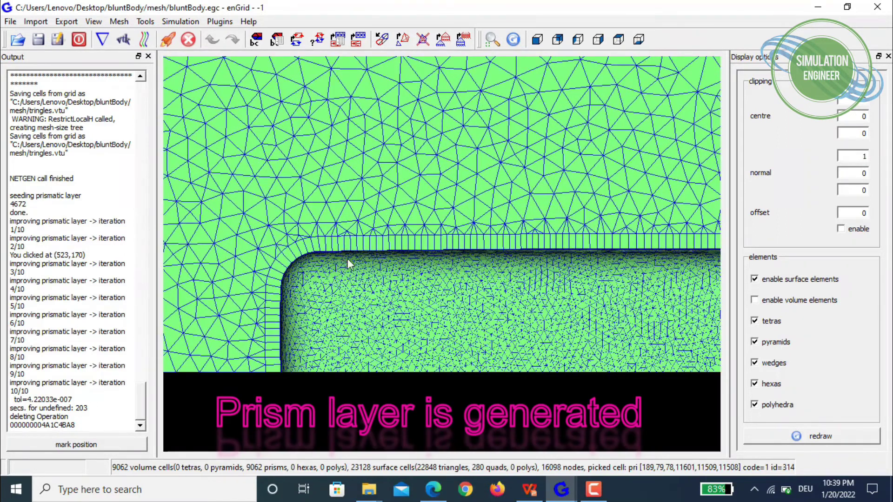
middle_drag(605, 302, 325, 298)
middle_drag(628, 279, 351, 272)
middle_drag(552, 283, 516, 282)
drag(515, 283, 347, 221)
drag(328, 252, 328, 315)
scroll(358, 286, down, 5)
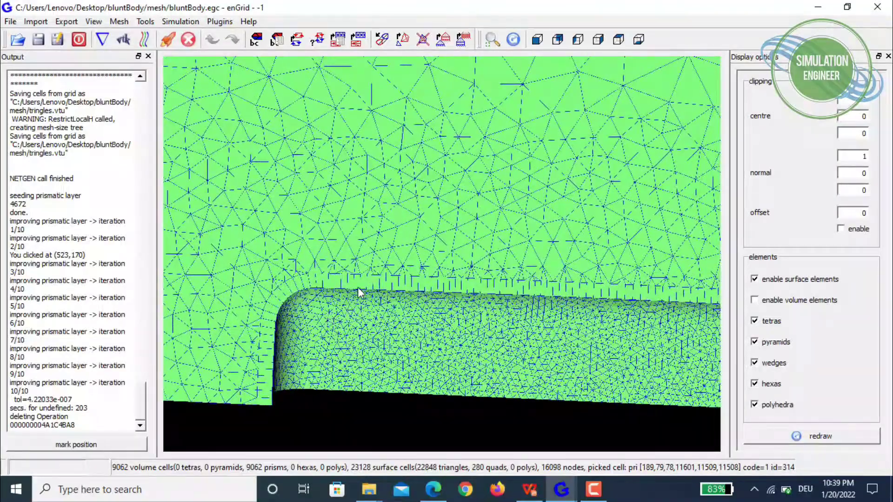
click(535, 40)
scroll(463, 265, up, 6)
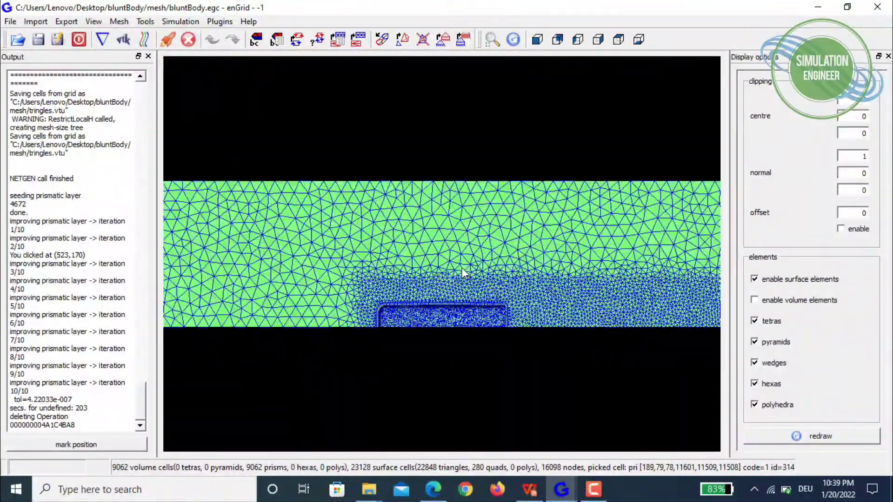
middle_drag(463, 242, 516, 160)
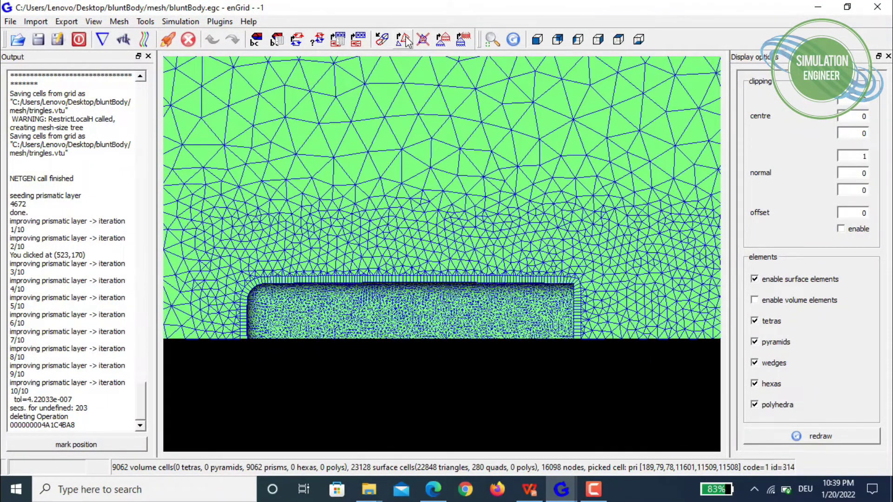
Step: Create the NETGEN volume mesh for the volume vol with 3 iterations and check the output log
click(119, 22)
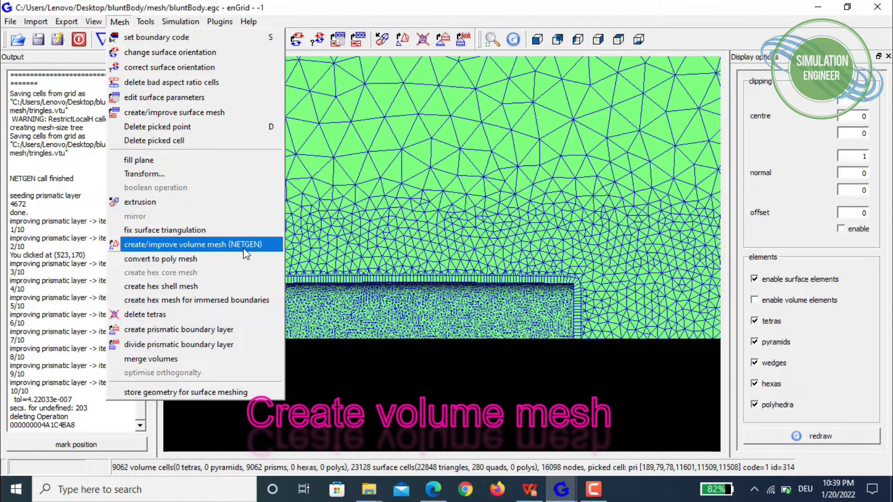
click(425, 19)
click(401, 41)
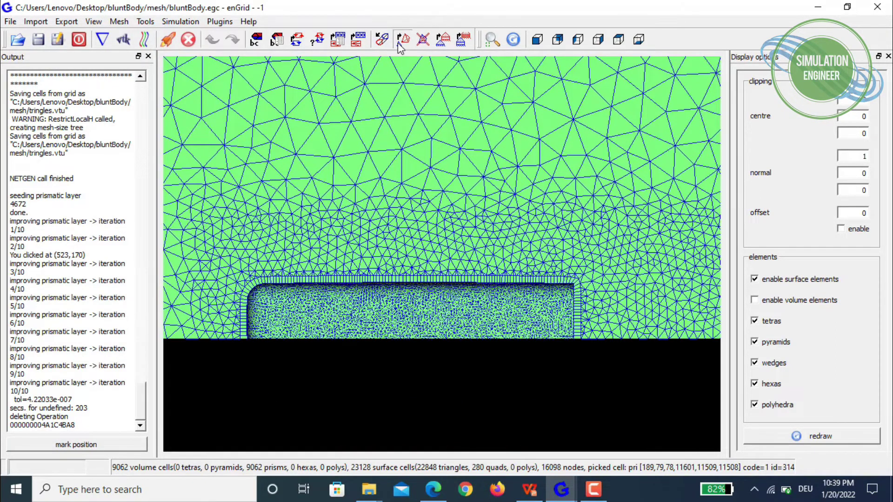
click(398, 159)
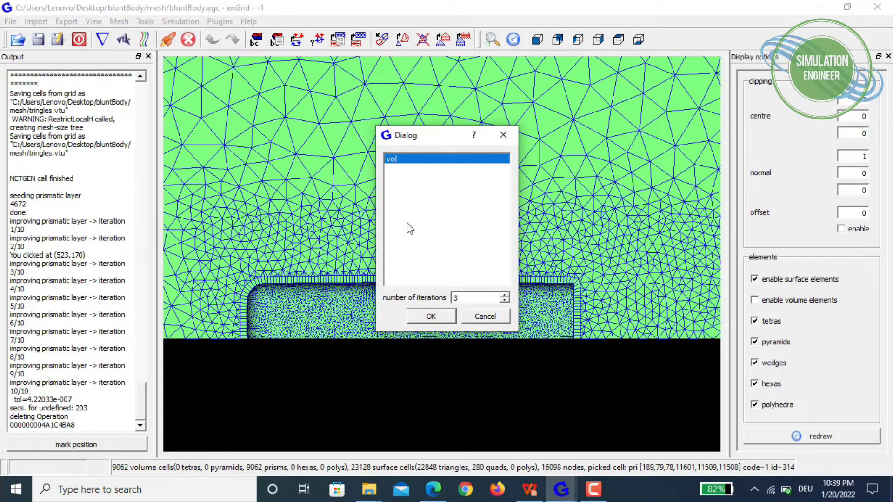
click(431, 317)
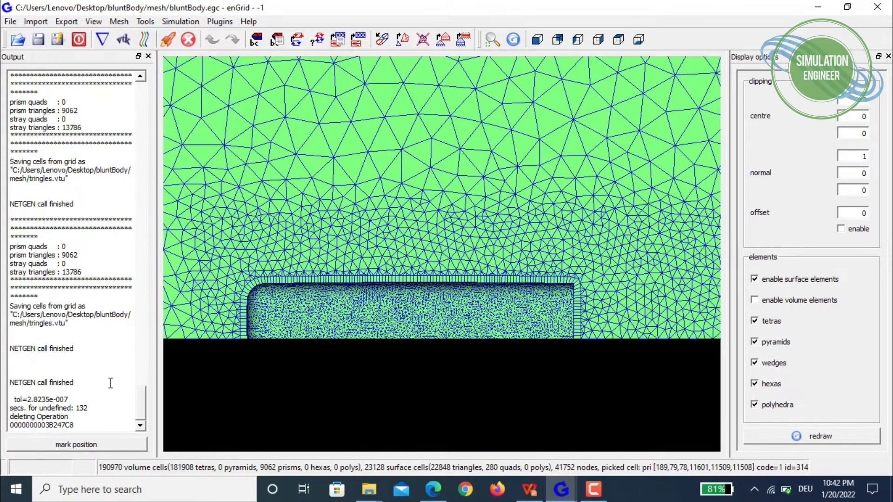
drag(95, 428, 6, 381)
click(96, 380)
Step: Display volume elements instead of surface elements, and examine the tetras and prism layer around the blunt body
scroll(486, 373, up, 1)
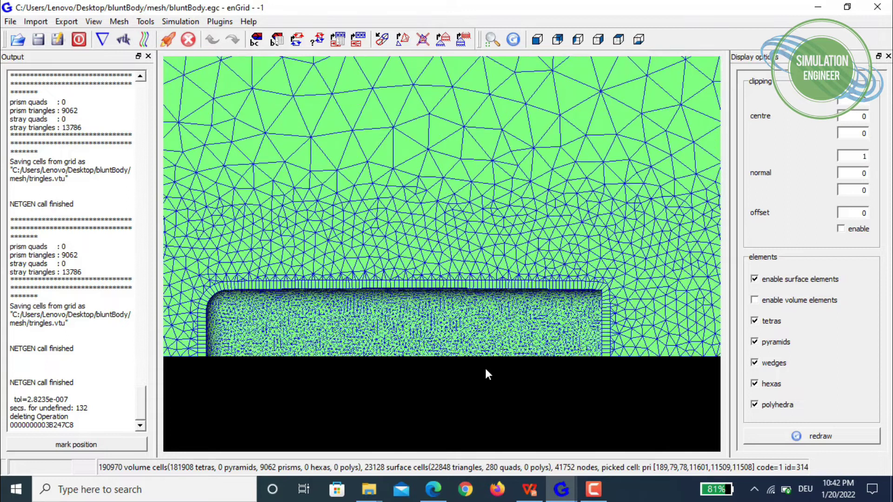
scroll(486, 373, down, 2)
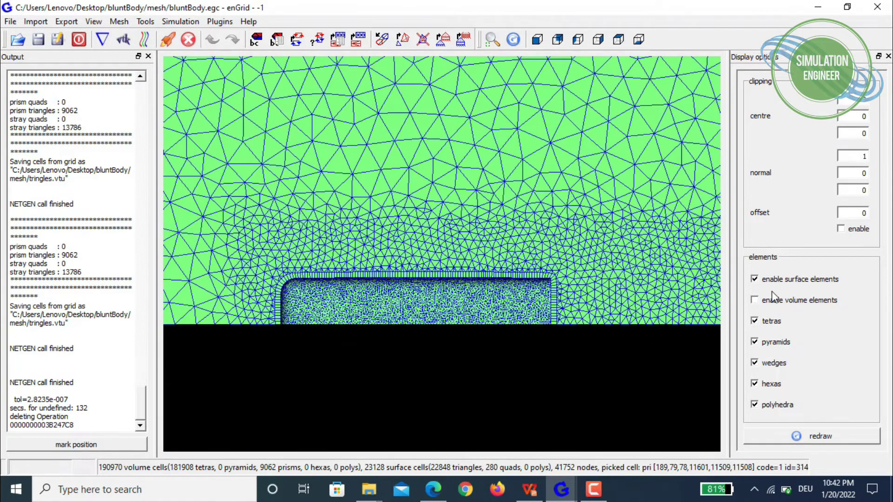
click(754, 301)
click(754, 279)
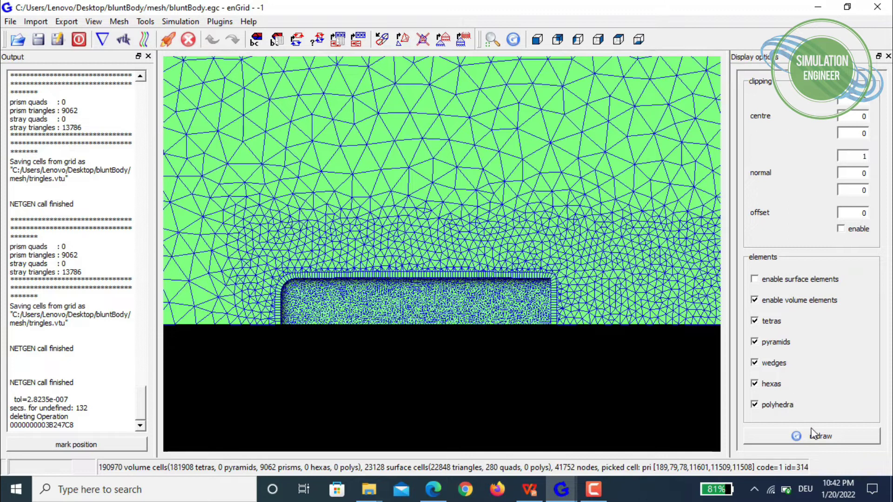
click(492, 40)
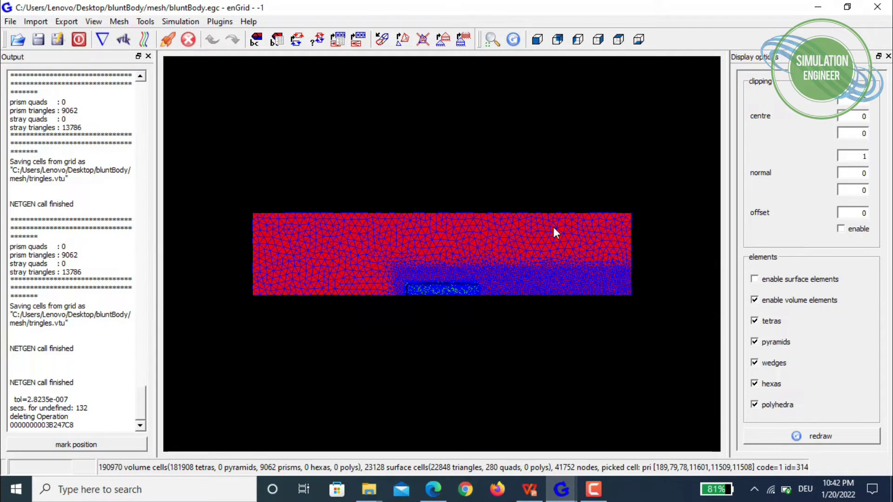
scroll(427, 266, up, 15)
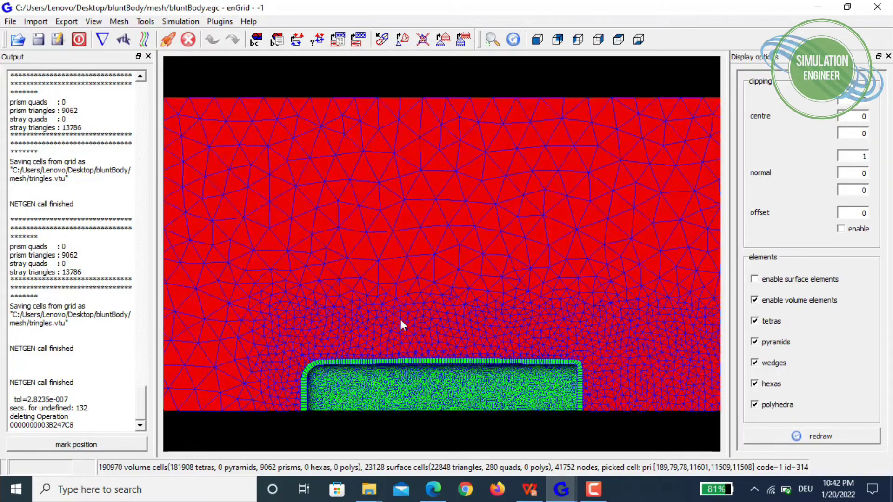
scroll(471, 238, up, 2)
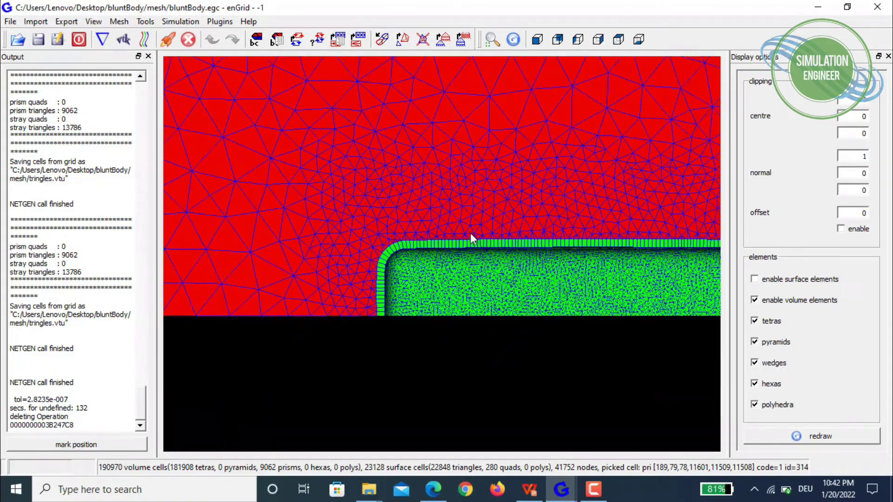
middle_drag(503, 275, 383, 294)
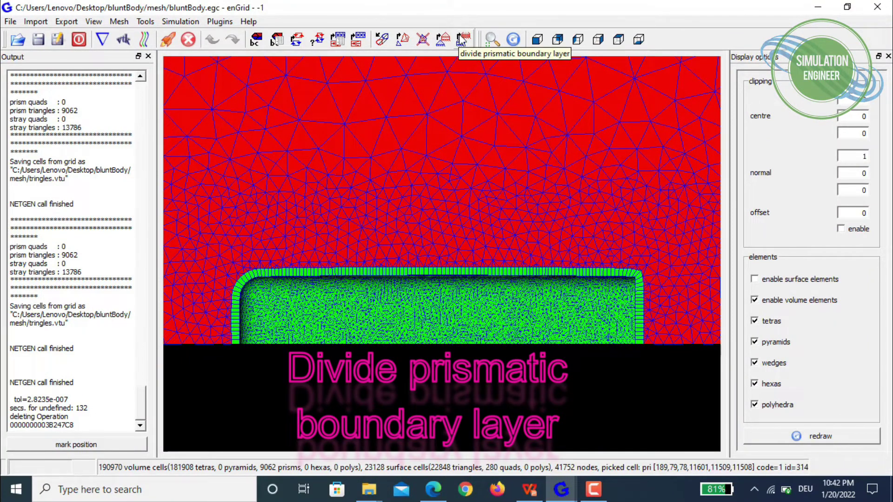
Step: Divide the prismatic boundary layer of vol into 11 layers with a relative first cell height of 0.0100 and stretching factor 1.50
click(119, 21)
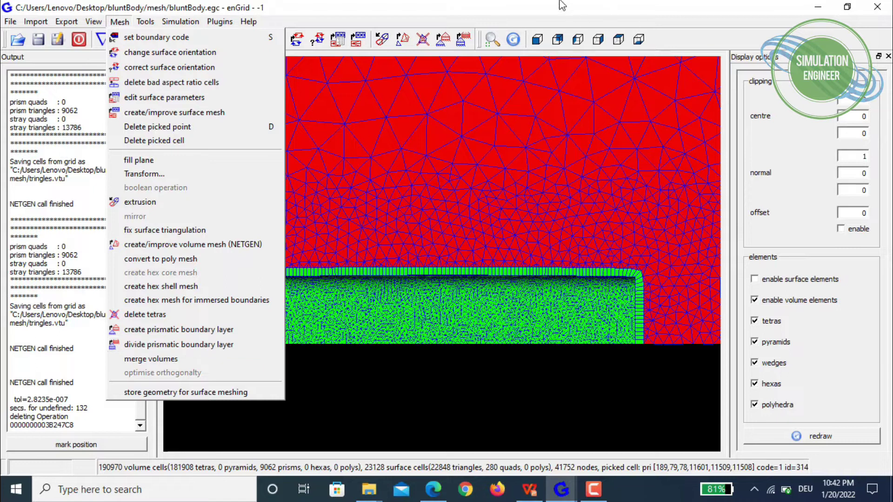
click(446, 44)
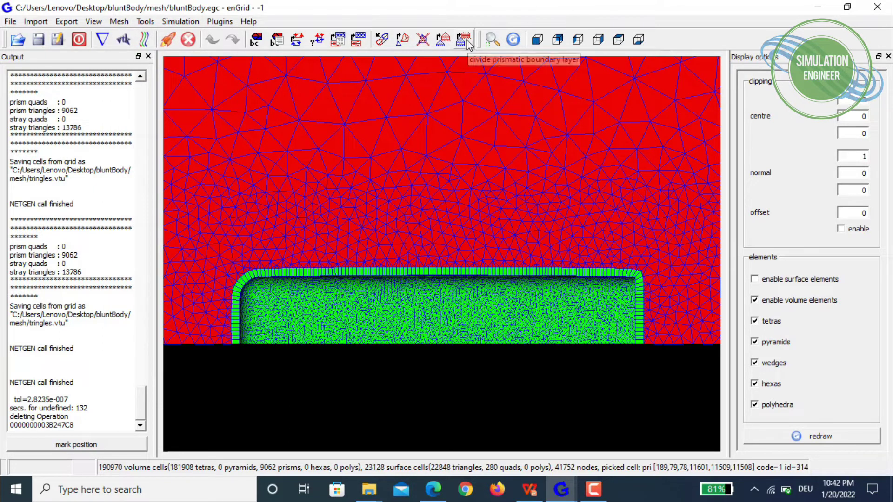
click(467, 44)
click(500, 80)
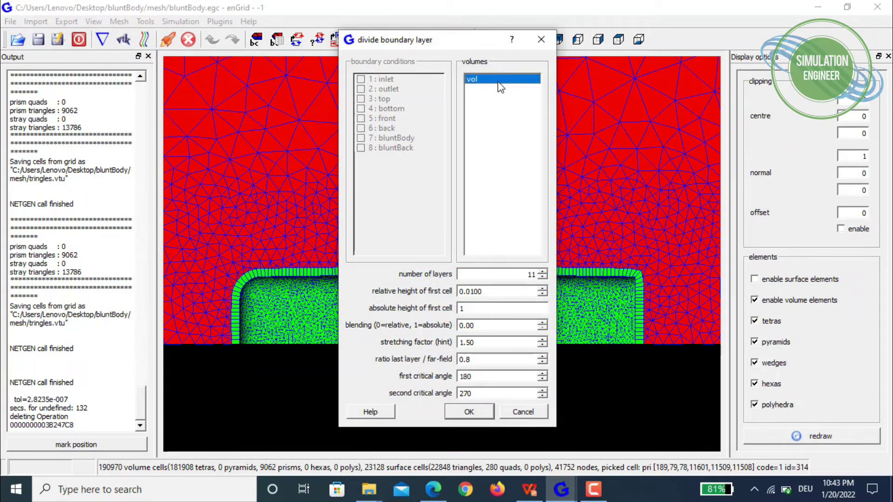
double_click(478, 307)
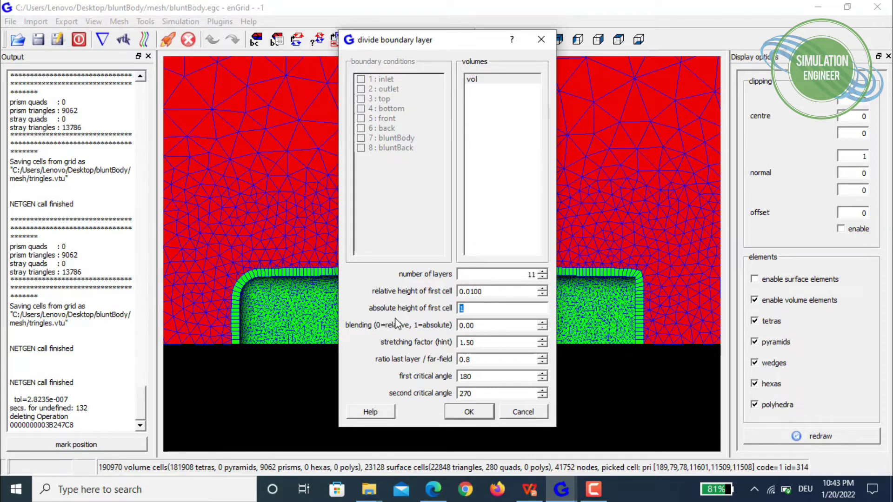
key(Tab)
click(472, 310)
click(469, 412)
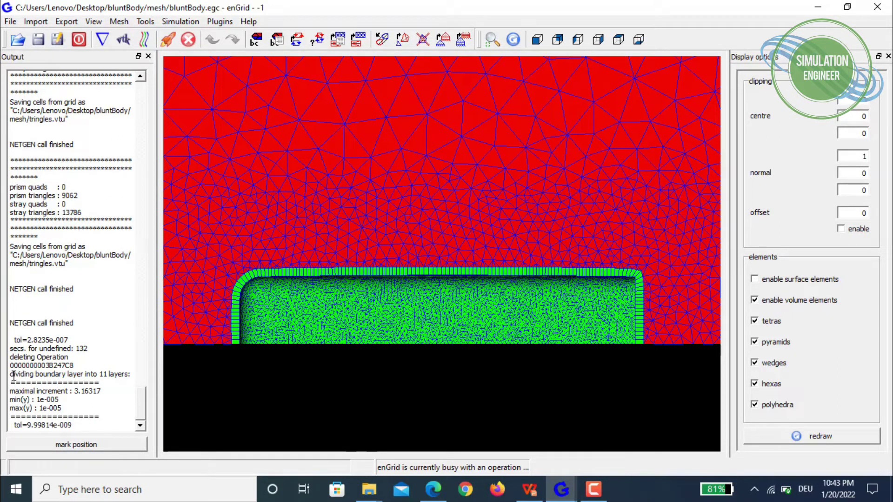
drag(11, 375, 138, 375)
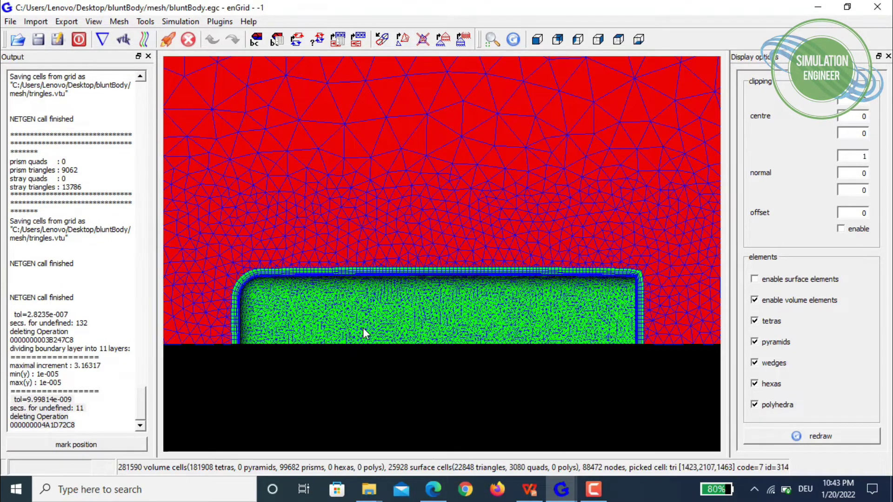
Step: Examine the divided prism layers up close at the blunt body's rounded front corner and sharp rear corner
scroll(259, 306, up, 5)
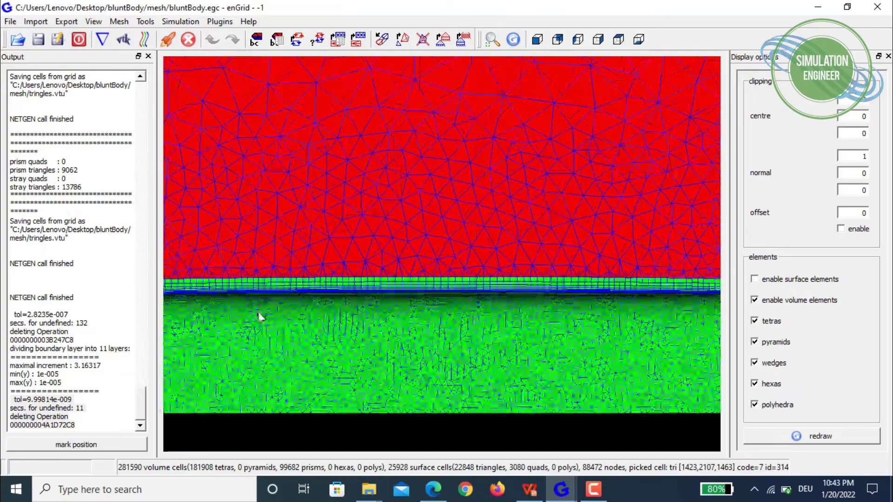
middle_drag(259, 312, 566, 265)
scroll(354, 247, up, 2)
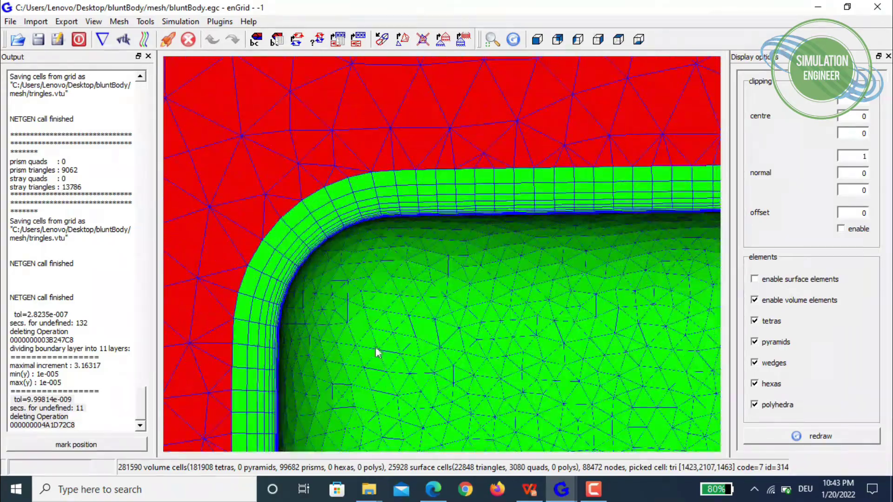
scroll(375, 350, up, 3)
middle_drag(379, 328, 378, 275)
drag(378, 276, 423, 274)
scroll(368, 163, up, 5)
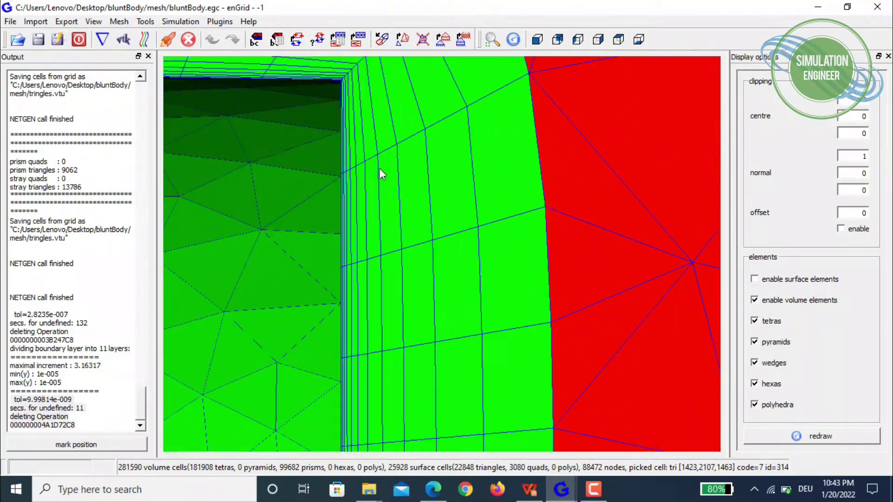
scroll(464, 269, down, 3)
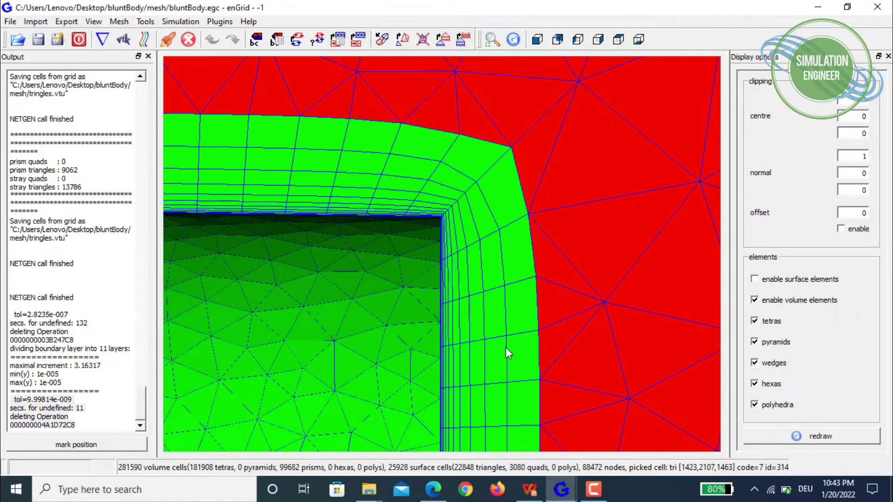
scroll(506, 347, down, 2)
Step: Examine the layered volume mesh around the blunt body from an oblique angle, and return to the side view of the whole body
drag(495, 361, 464, 216)
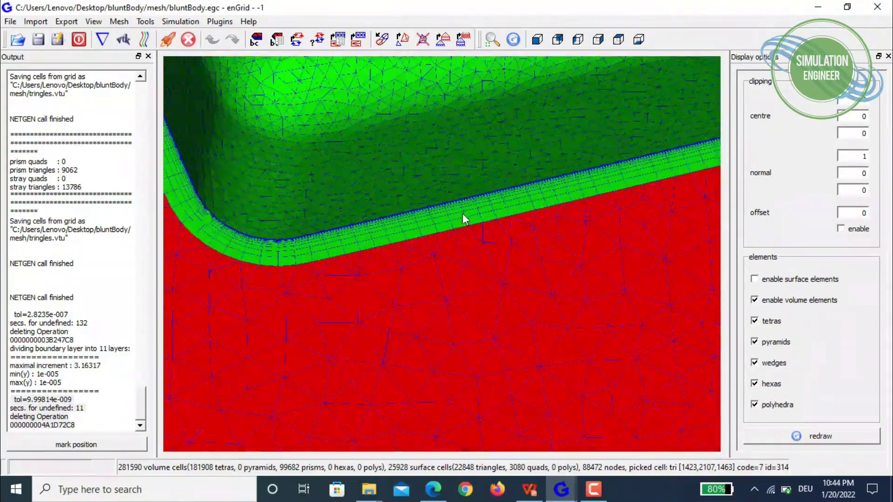
scroll(462, 215, down, 6)
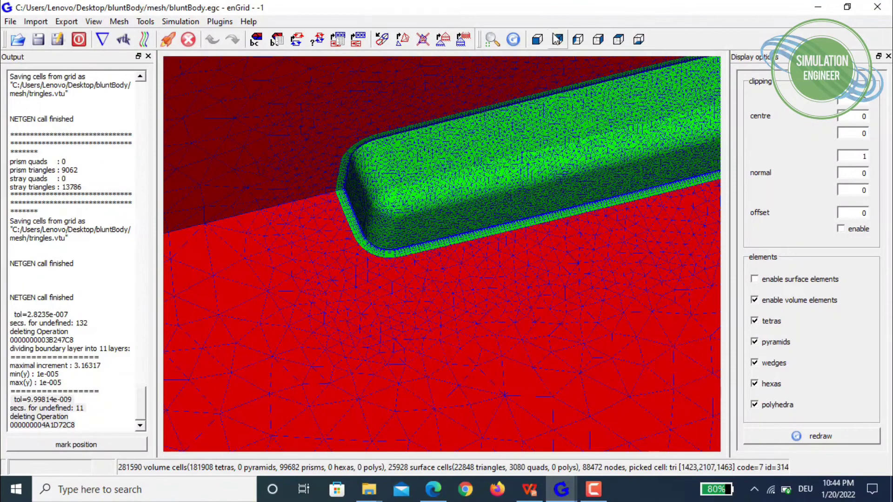
click(557, 40)
scroll(500, 269, up, 6)
middle_drag(496, 370, 498, 301)
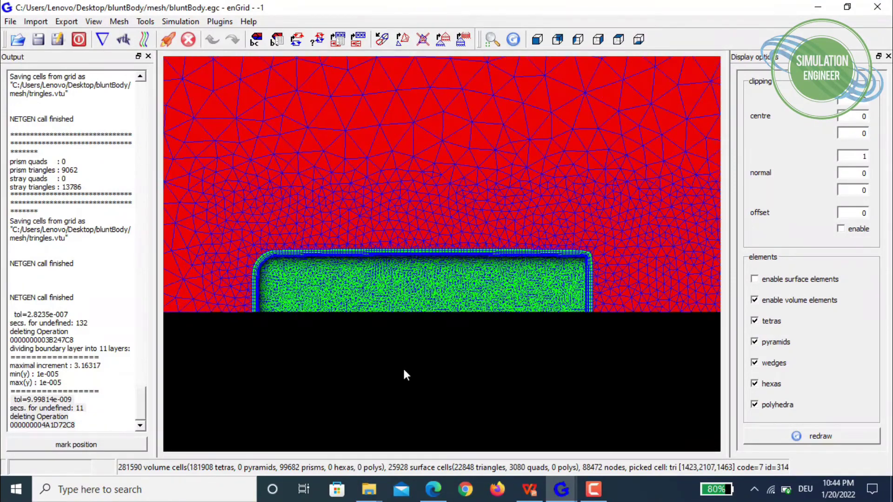
Step: Open the boundary condition settings and add a boundary type named wall with the type wall
click(180, 21)
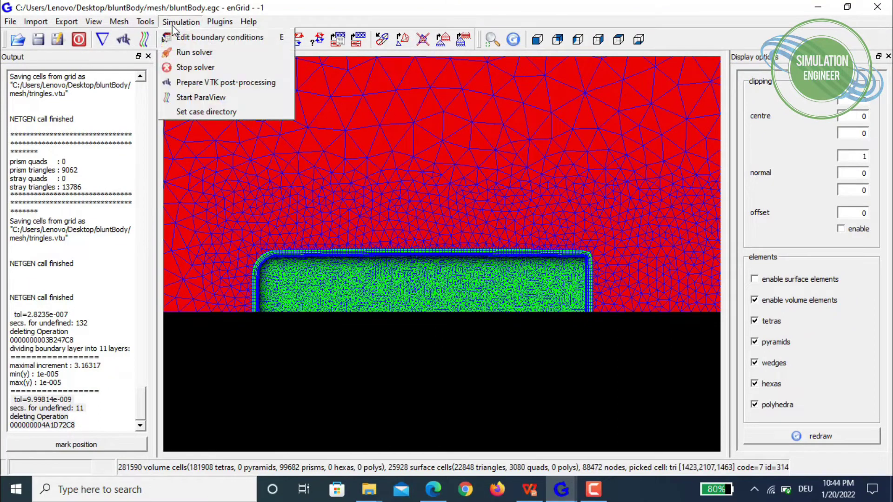
click(239, 45)
click(291, 66)
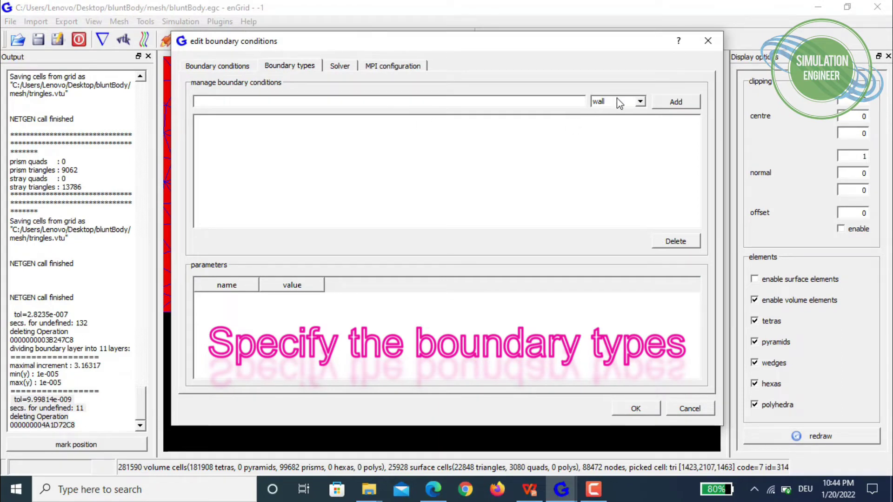
text(wall)
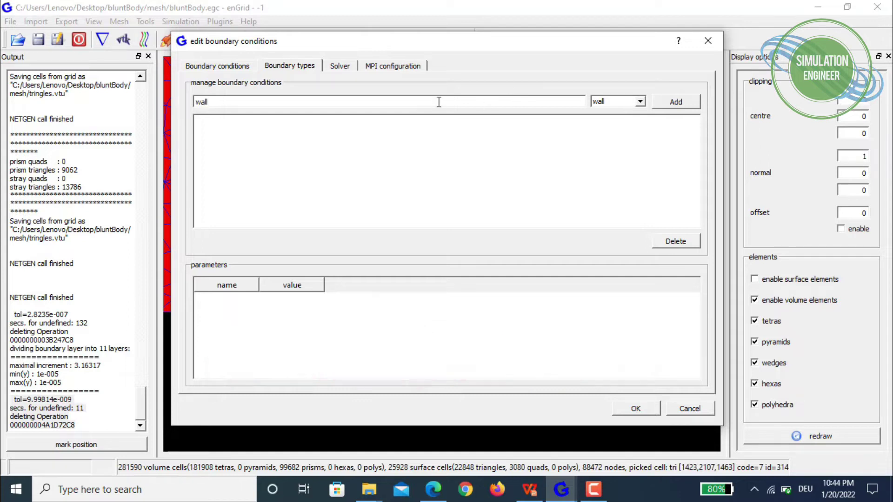
click(677, 103)
Step: Add a boundary type named inlet with the type inlet
click(575, 101)
key(BackSpace)
key(BackSpace)
key(BackSpace)
key(BackSpace)
text(inlet)
click(627, 100)
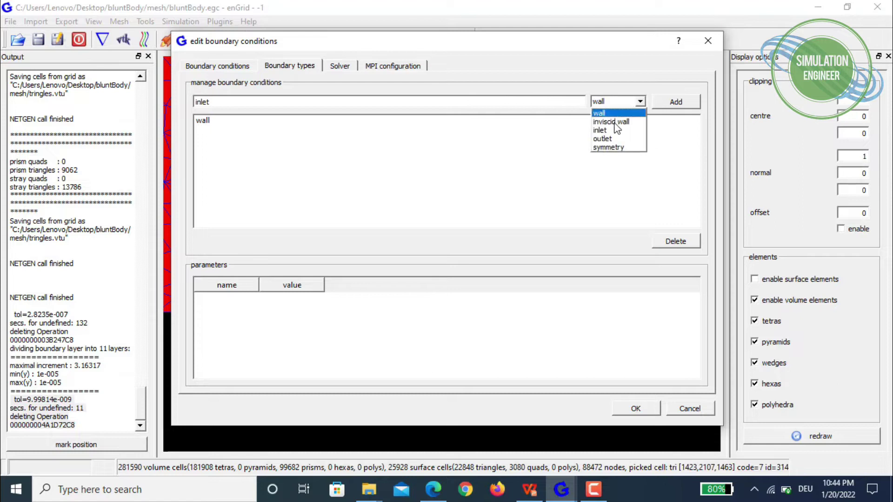
click(607, 131)
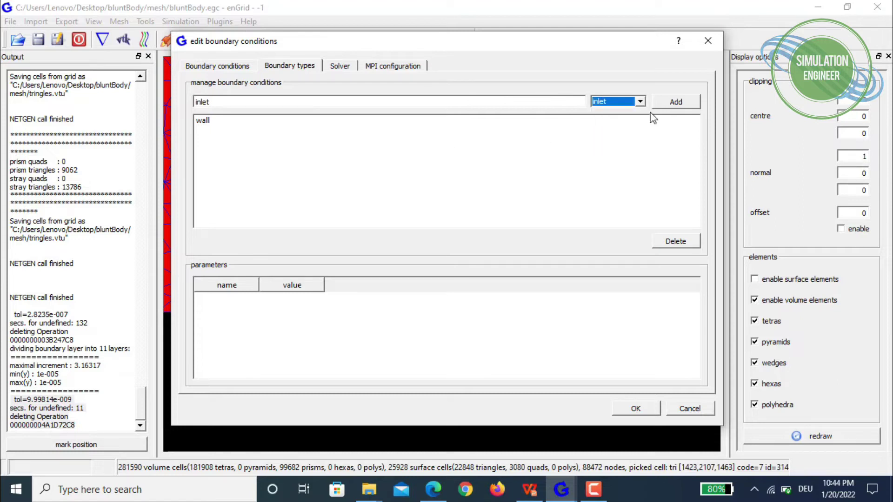
click(684, 108)
Step: Add a boundary type named outlet with the type outlet
drag(238, 98, 145, 97)
text(outlet)
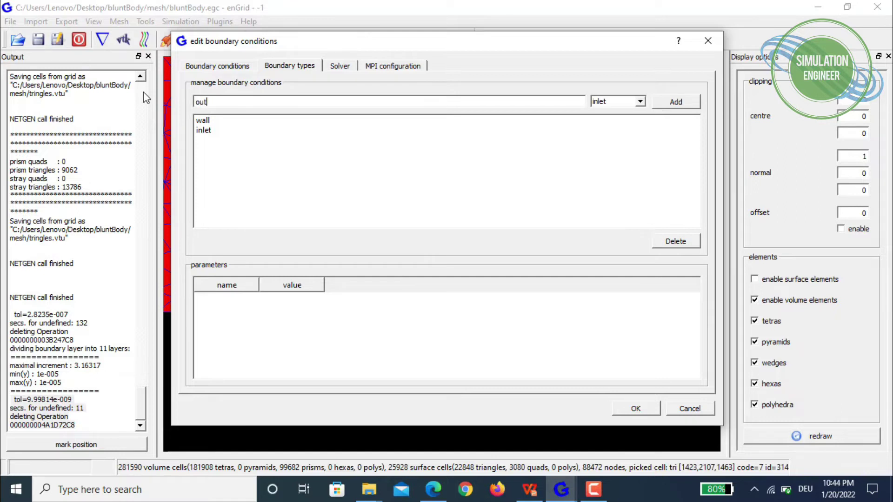
click(614, 102)
click(619, 137)
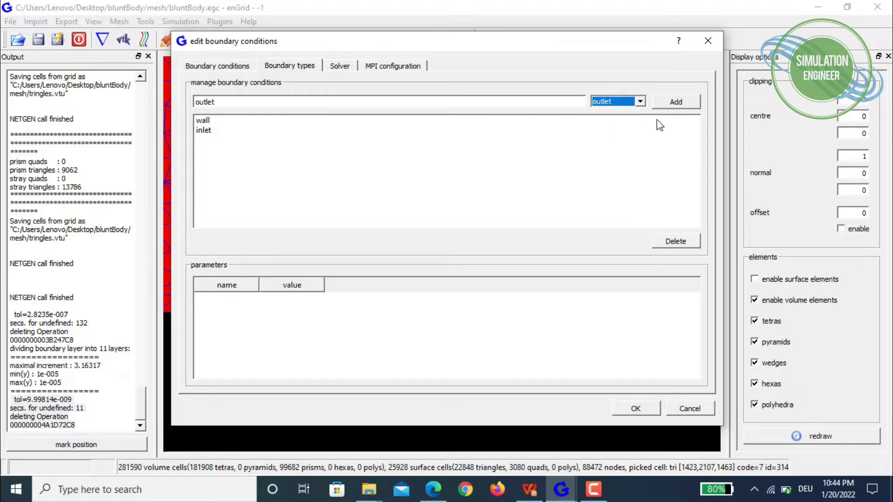
click(680, 104)
Step: Enter symmetry as the name of another boundary type and choose the type symmetry for it
drag(230, 102, 194, 102)
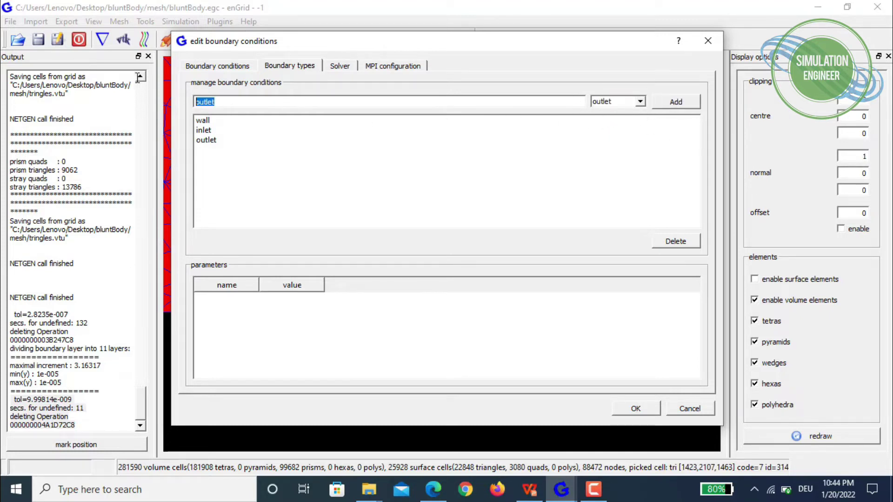
text(symmetry)
click(628, 101)
click(610, 148)
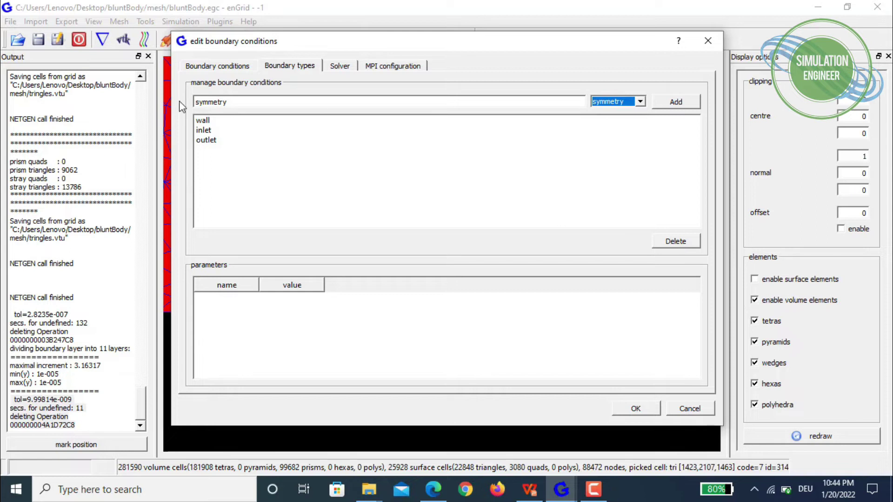
Step: Select the standard simpleFoam 2.1 solver, check the MPI and boundary condition settings, and accept the boundary setup
click(345, 67)
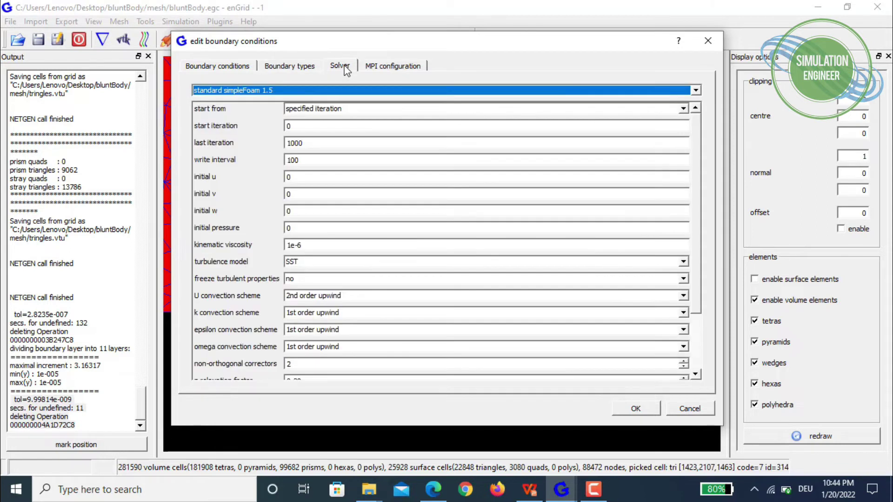
click(269, 89)
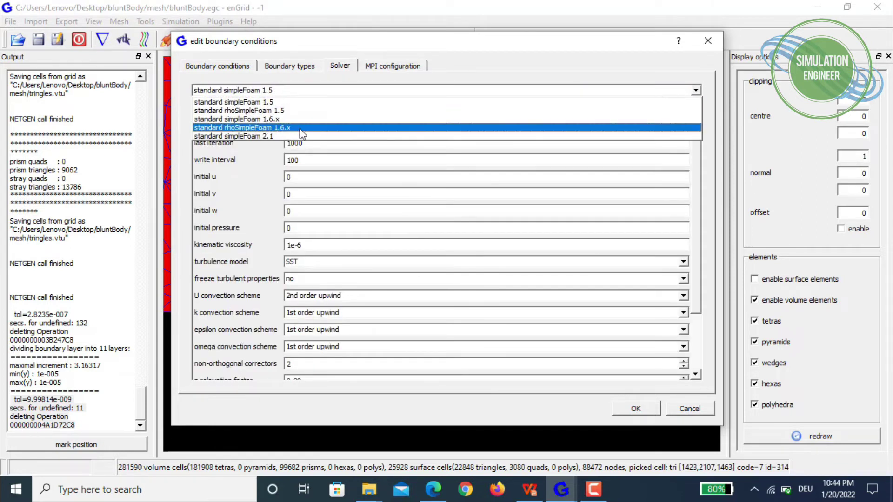
click(213, 137)
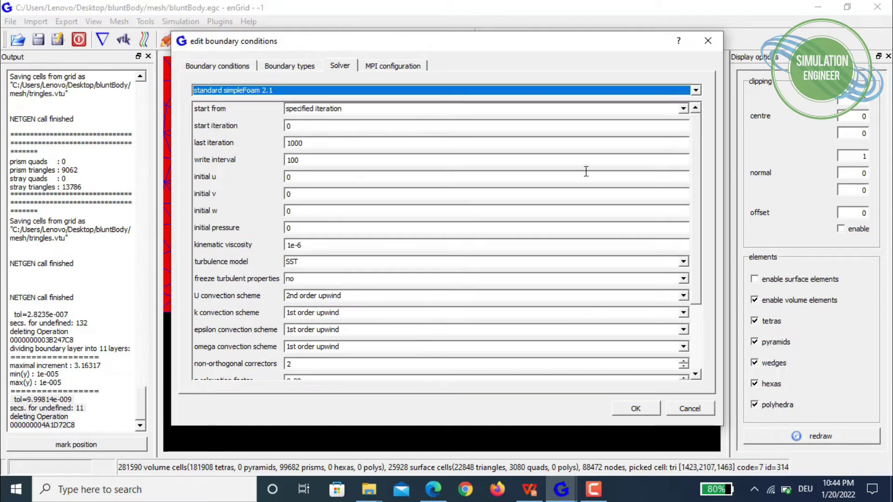
click(391, 66)
click(300, 68)
click(224, 72)
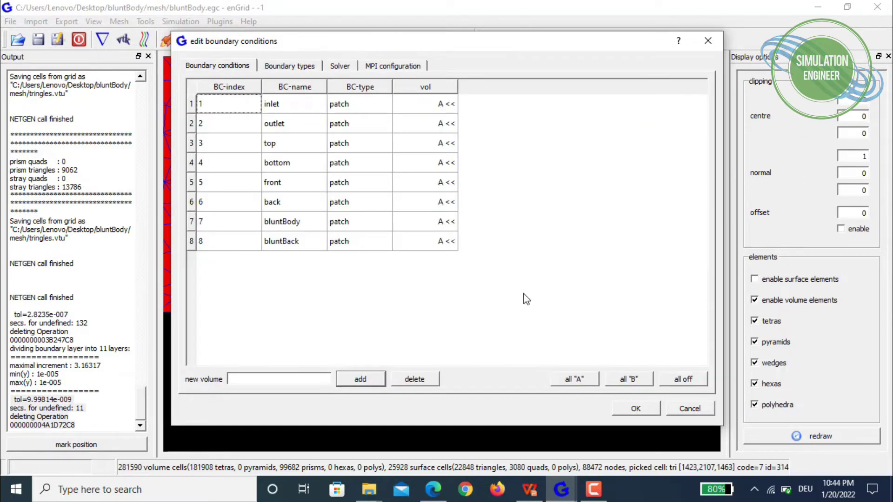
click(636, 410)
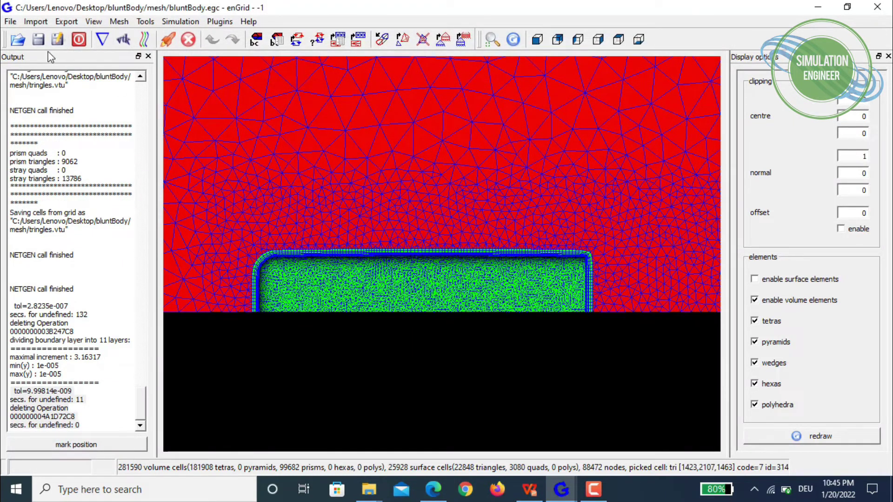
Step: Export the mesh in OpenFOAM format as grid only into the bluntBody folder
click(66, 22)
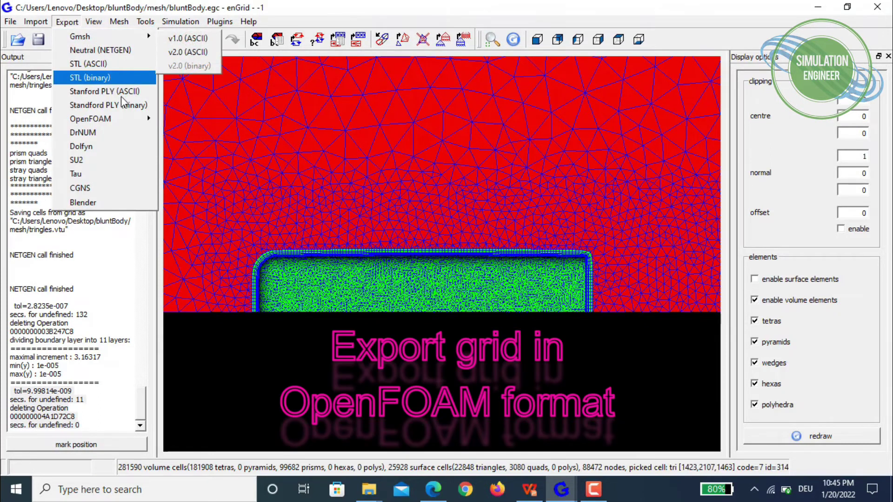
mouse_move(125, 120)
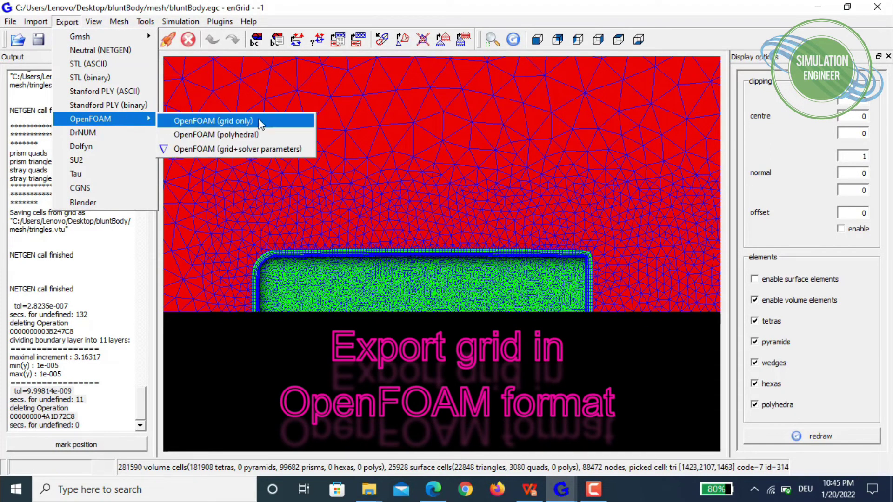
click(231, 122)
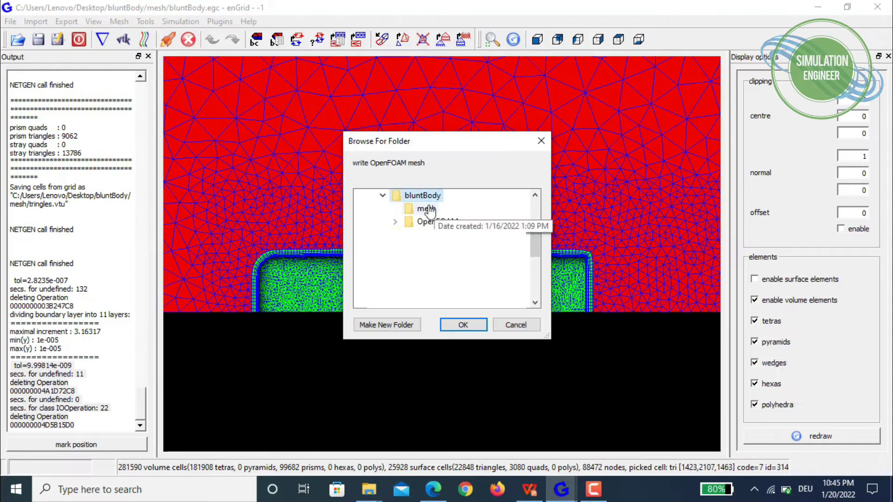
click(462, 327)
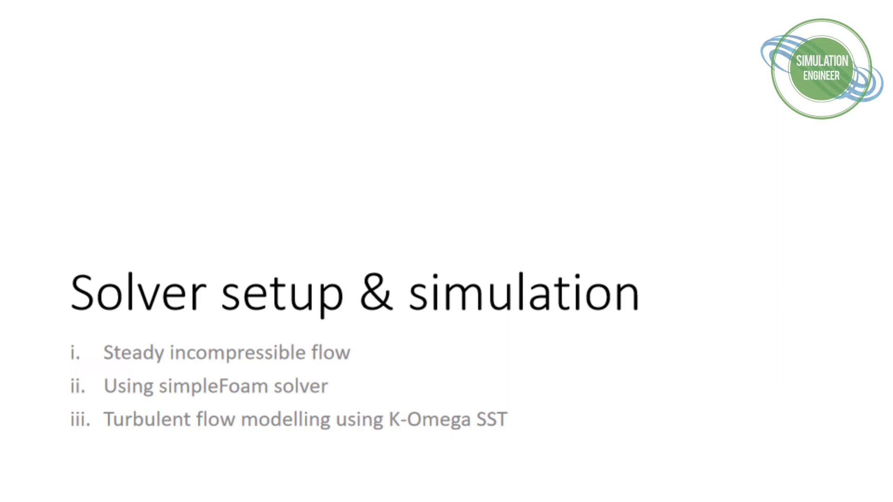
key(Right)
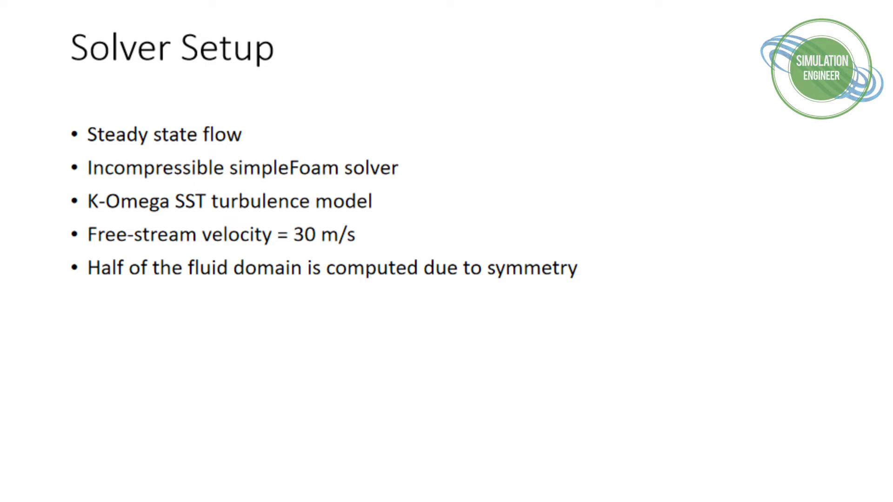
key(Right)
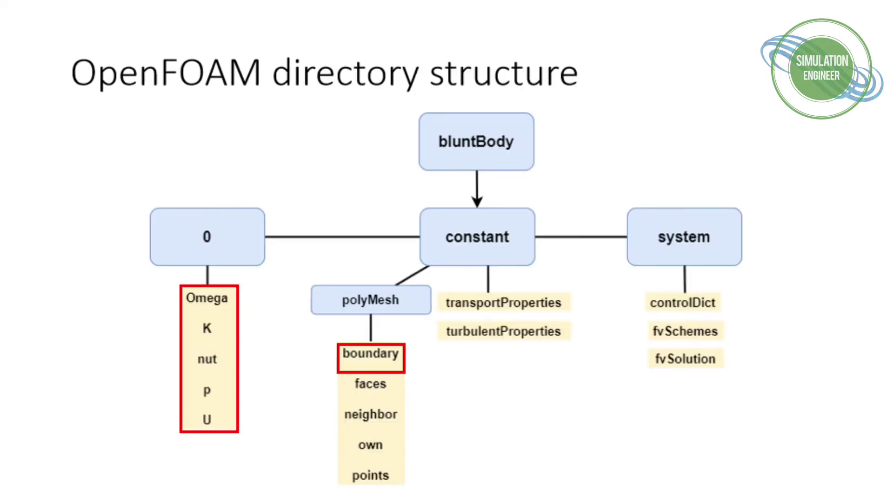